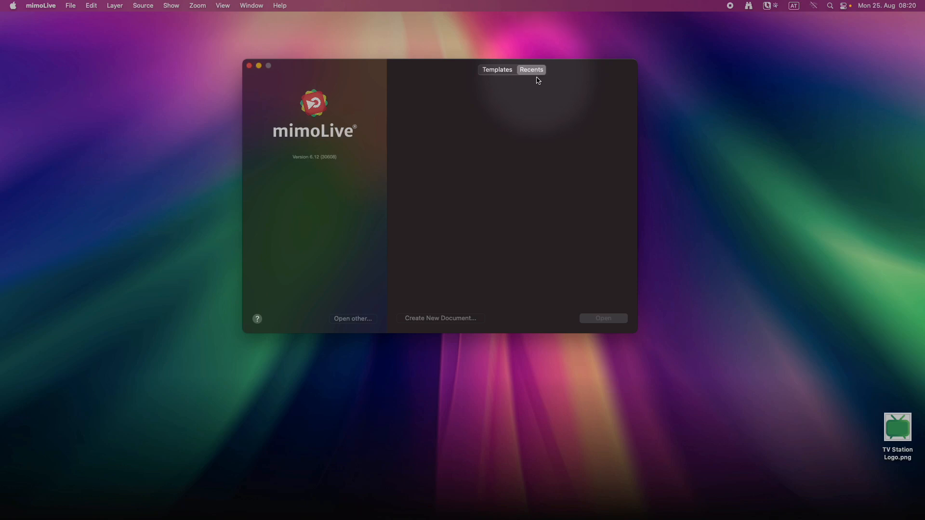
Create a new document from the Blank template at 30 fps with 720p HD (1280x720) dimensions
left_click(499, 72)
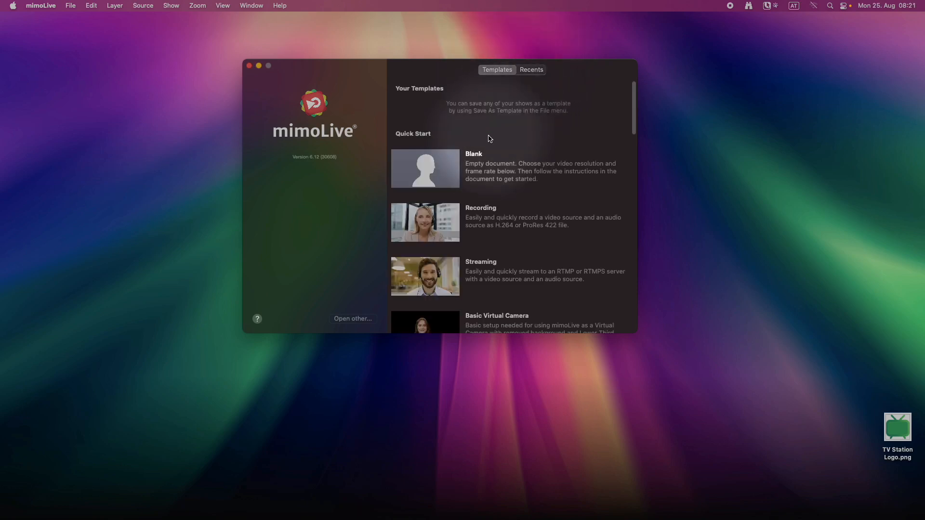
left_click(446, 162)
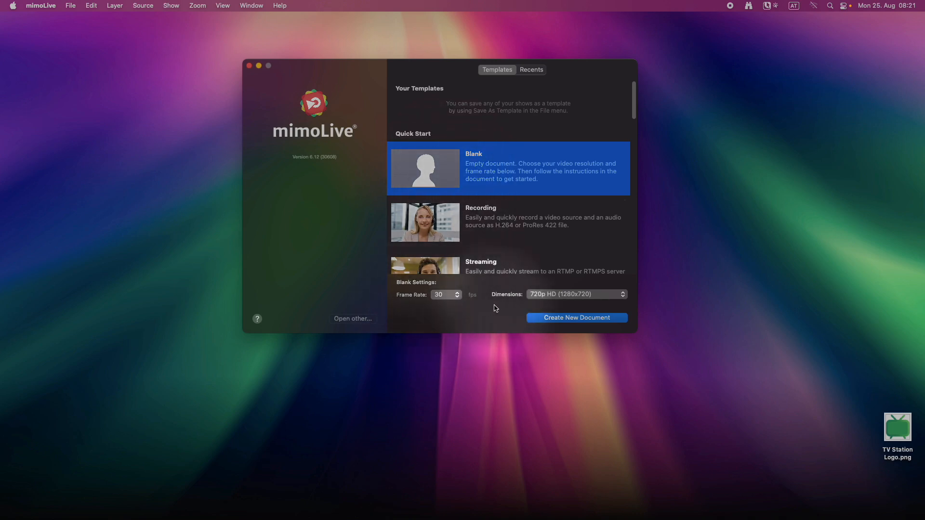
left_click(545, 296)
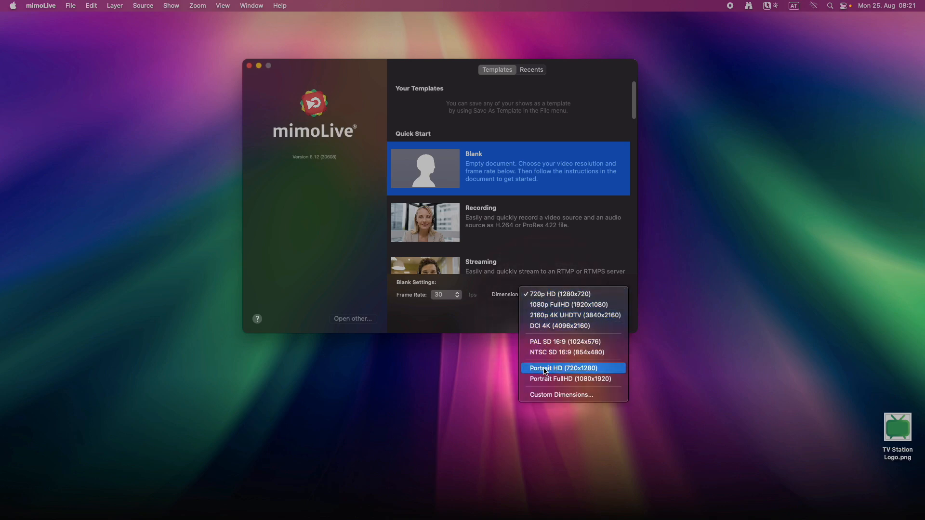
left_click(545, 298)
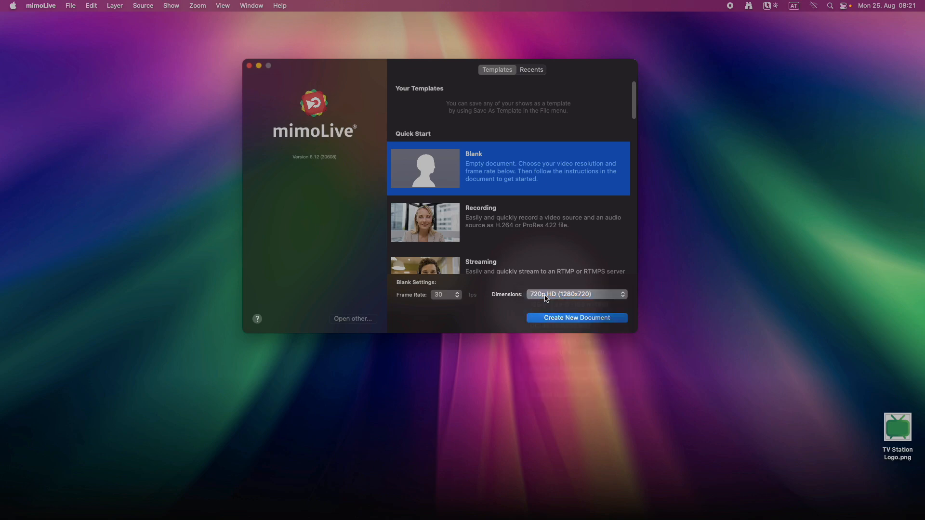
left_click(577, 318)
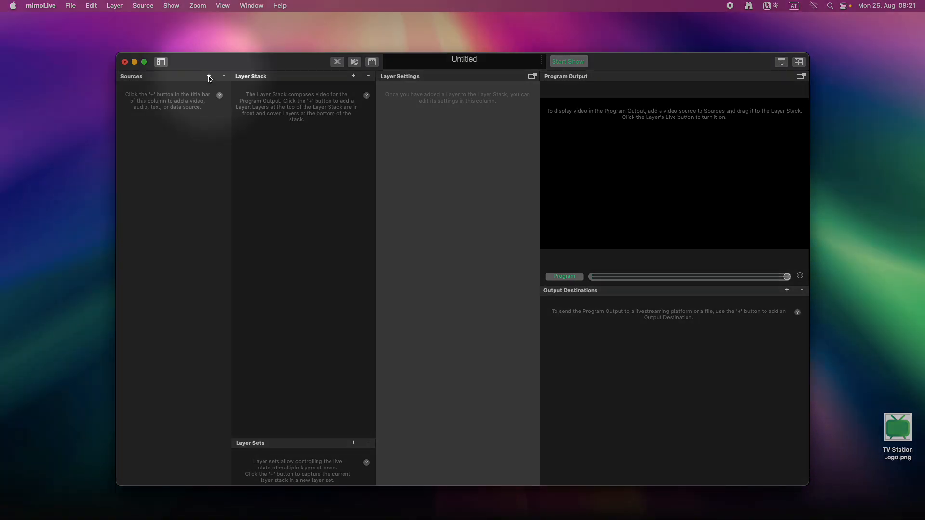
Browse the available source types and add a Camera source to the document's Sources
left_click(209, 77)
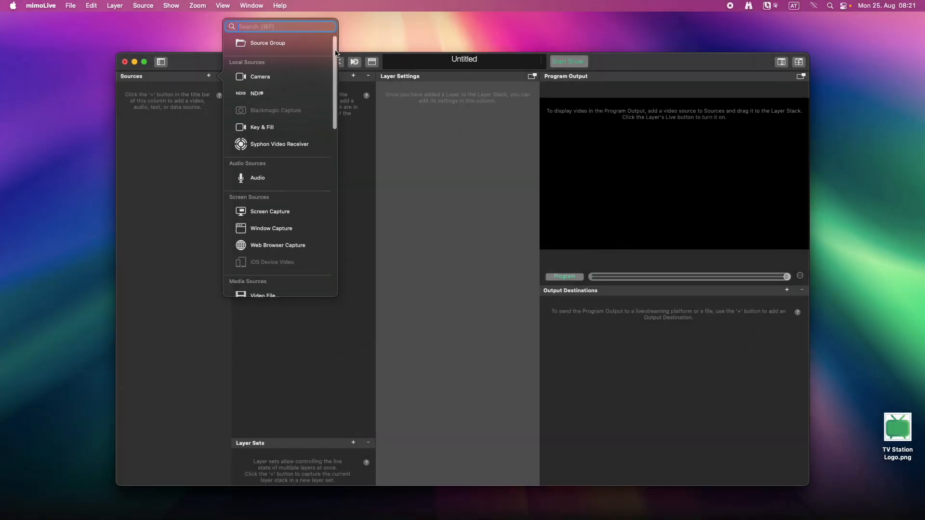
scroll(336, 53, "down", 2)
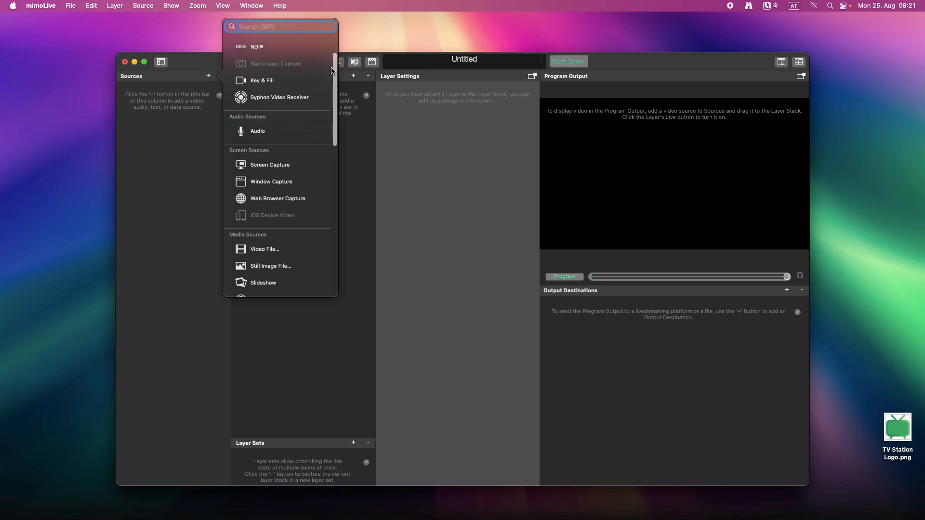
scroll(331, 74, "down", 3)
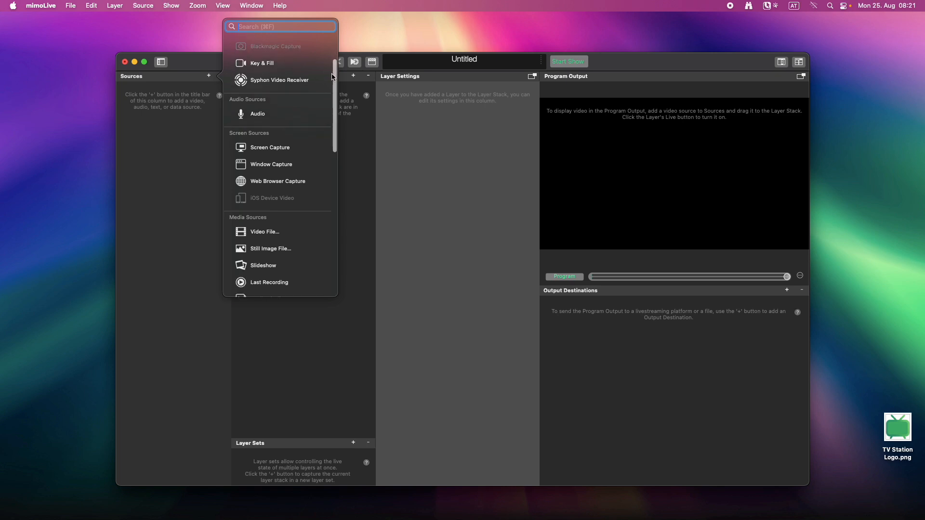
left_click_drag(336, 84, 339, 31)
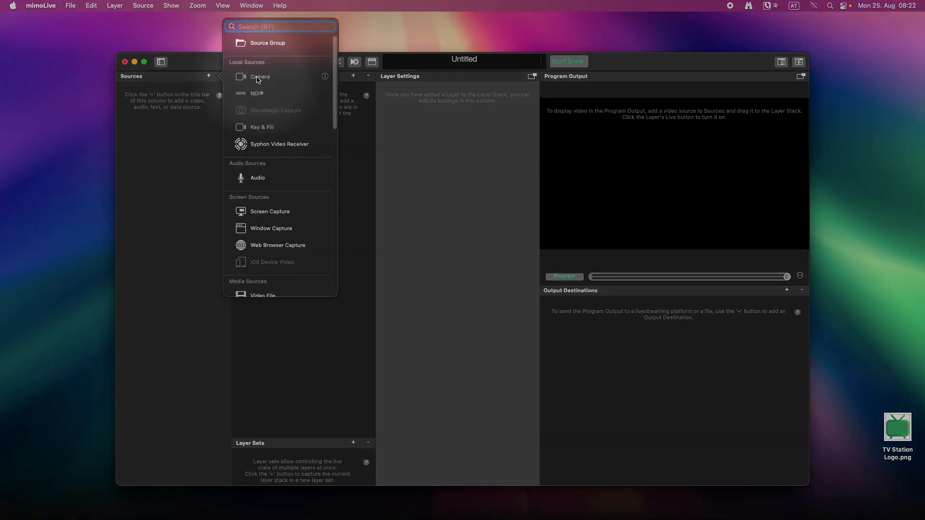
left_click(257, 77)
left_click_drag(258, 81, 150, 120)
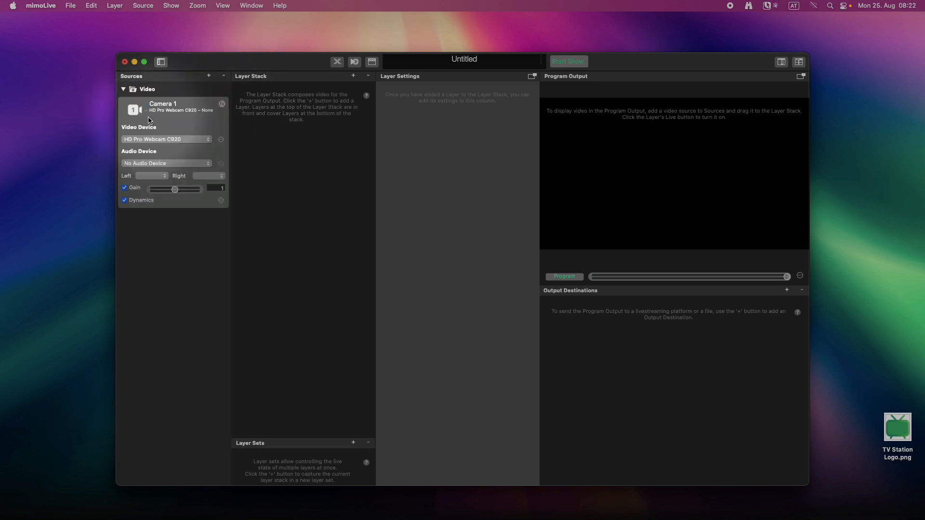
Set both the video device and the audio device of Camera 1 to the iMac's mimoLive NDI feed
left_click(155, 139)
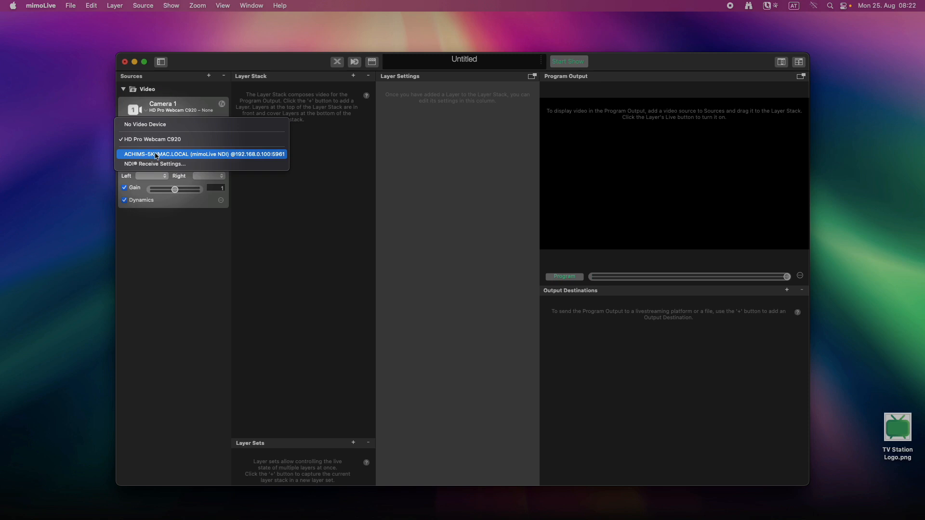
left_click(155, 154)
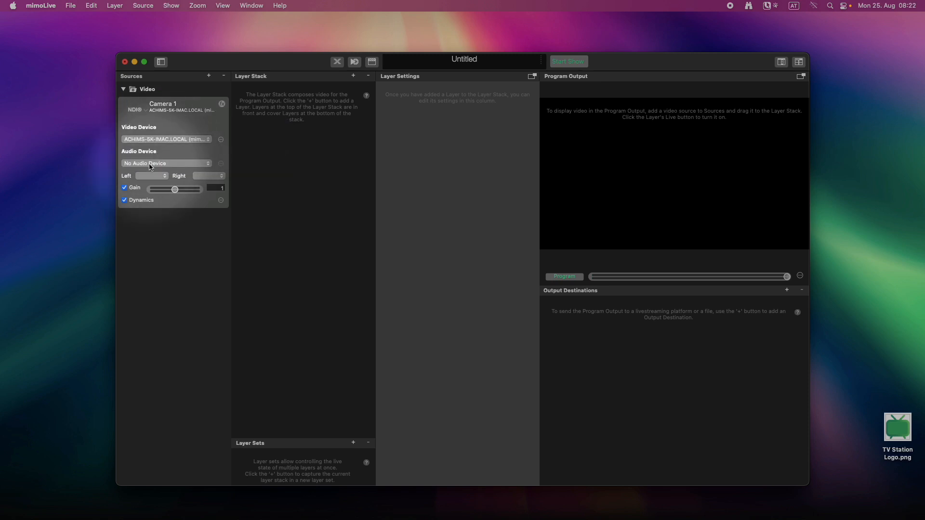
left_click(148, 166)
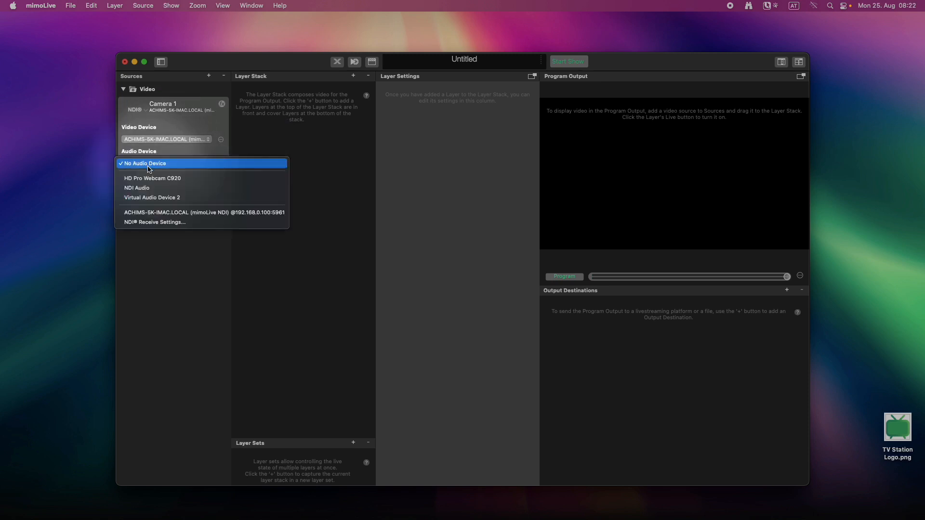
left_click(149, 214)
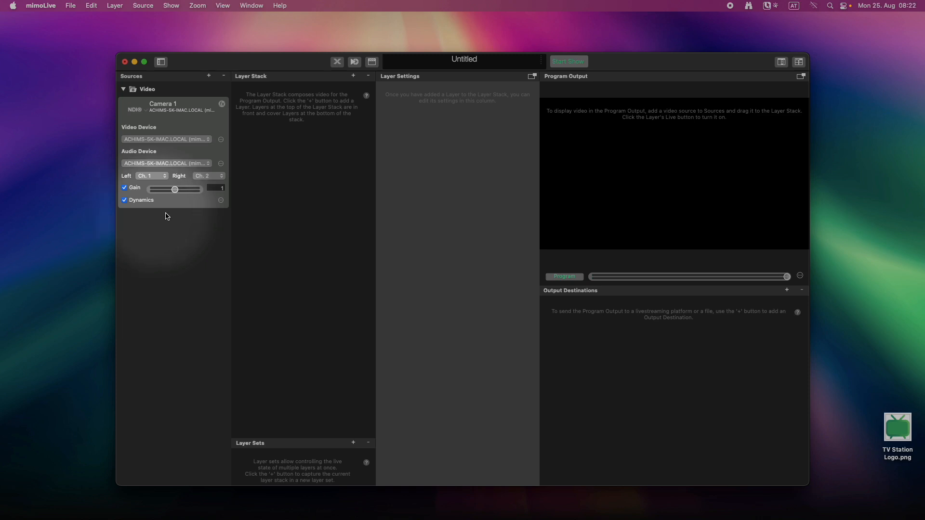
Browse the available layer types and add a Placer layer to the Layer Stack
left_click(354, 77)
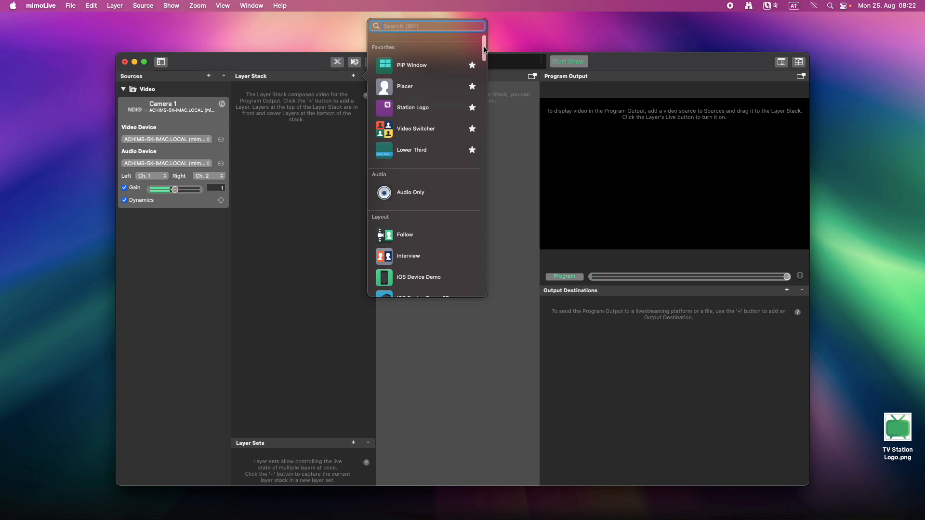
left_click_drag(484, 50, 485, 99)
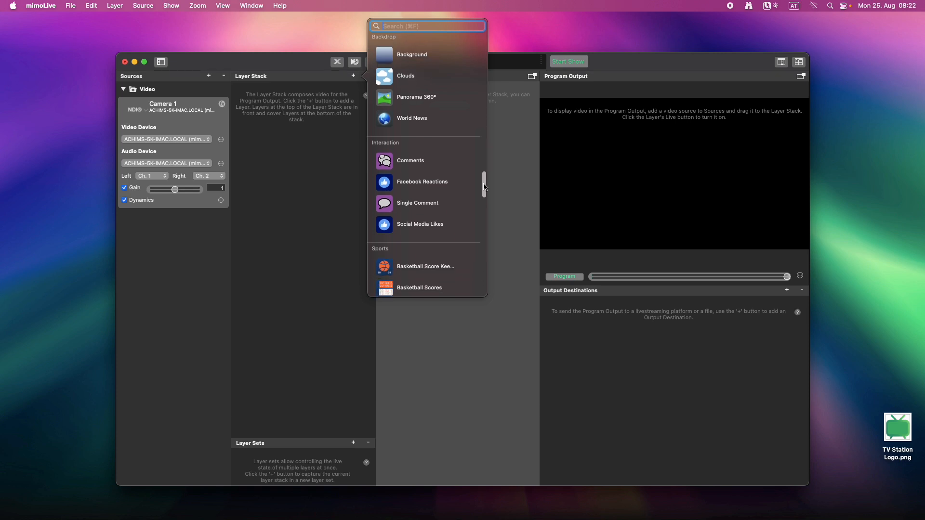
left_click_drag(484, 189, 482, 31)
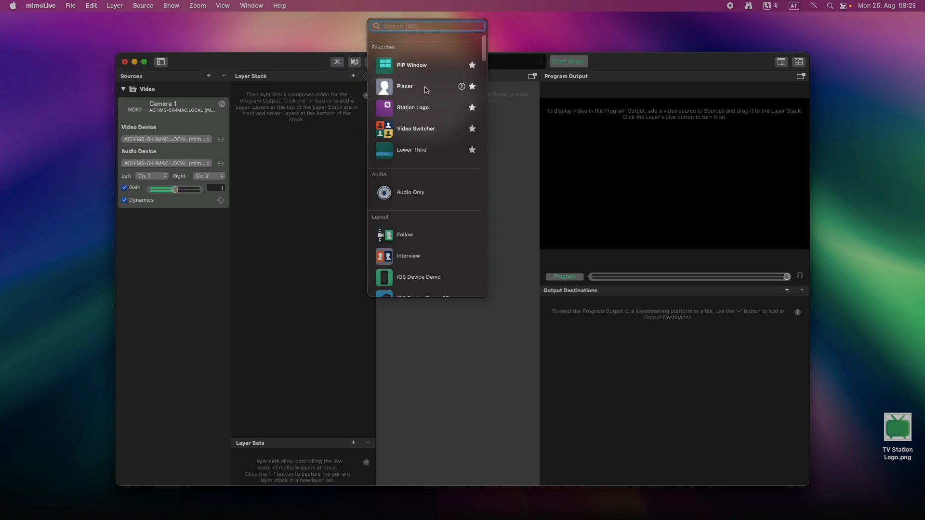
left_click_drag(426, 89, 297, 111)
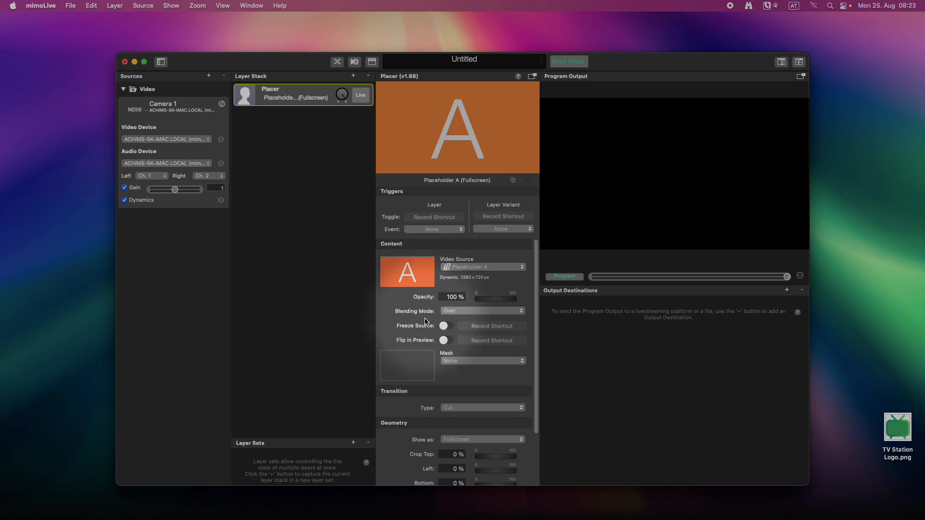
Set the Placer layer's video source to Camera 1 and switch the layer live
left_click(469, 267)
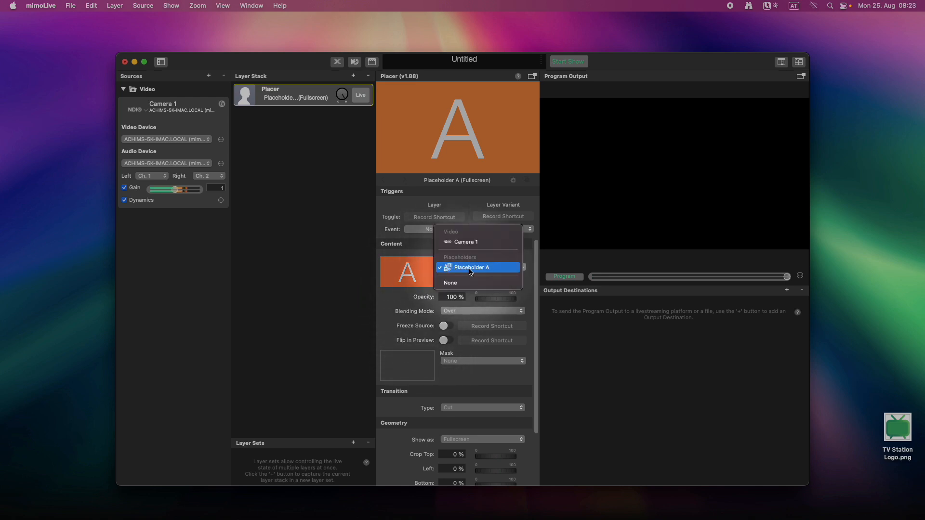
left_click(466, 242)
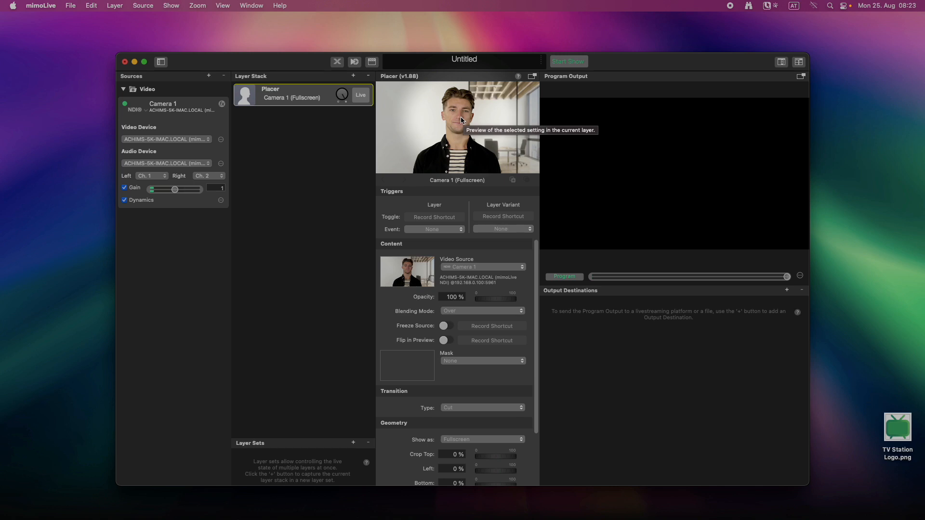
left_click(361, 95)
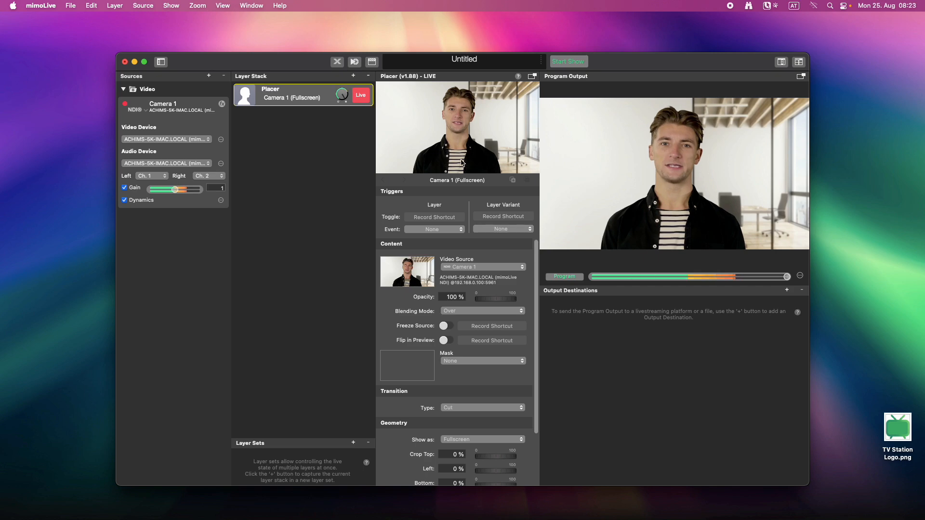
Search the layer library for "logo" and add a Station Logo layer above the Placer layer
left_click(354, 76)
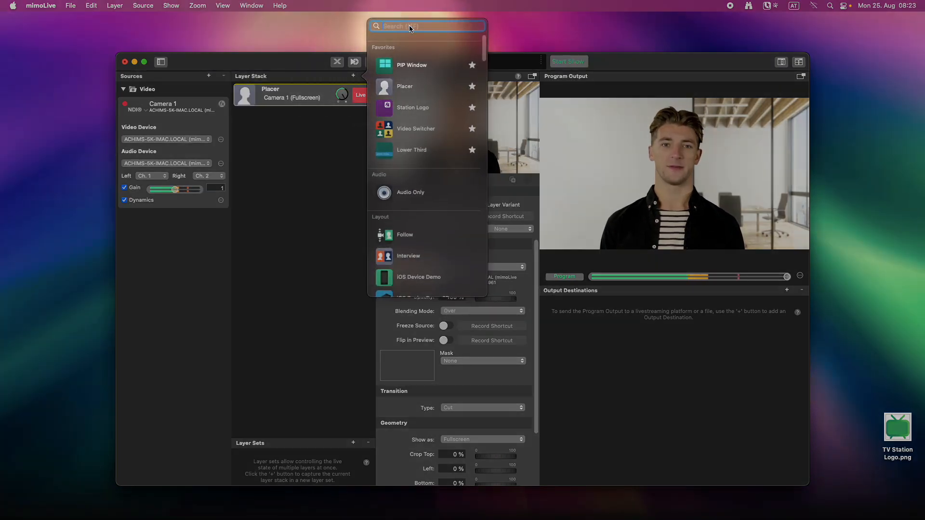
type("logo")
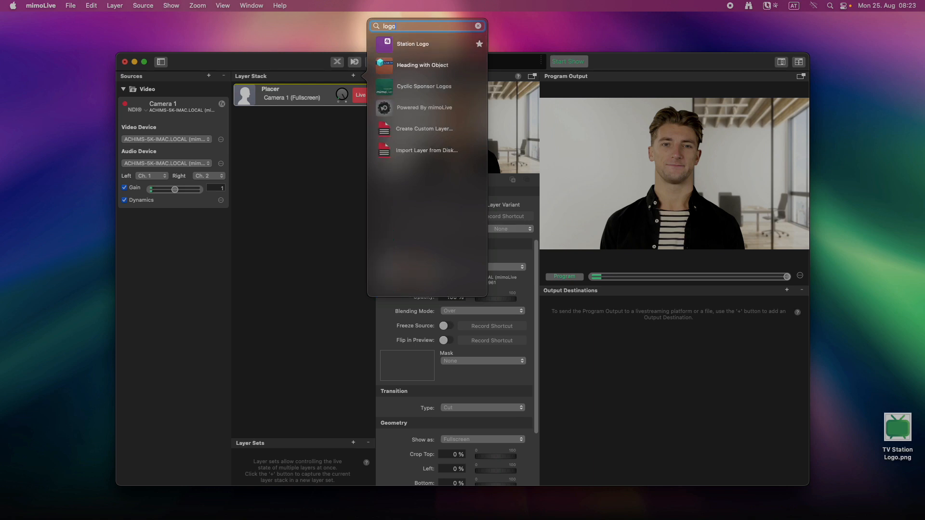
left_click(435, 48)
left_click_drag(435, 48, 304, 98)
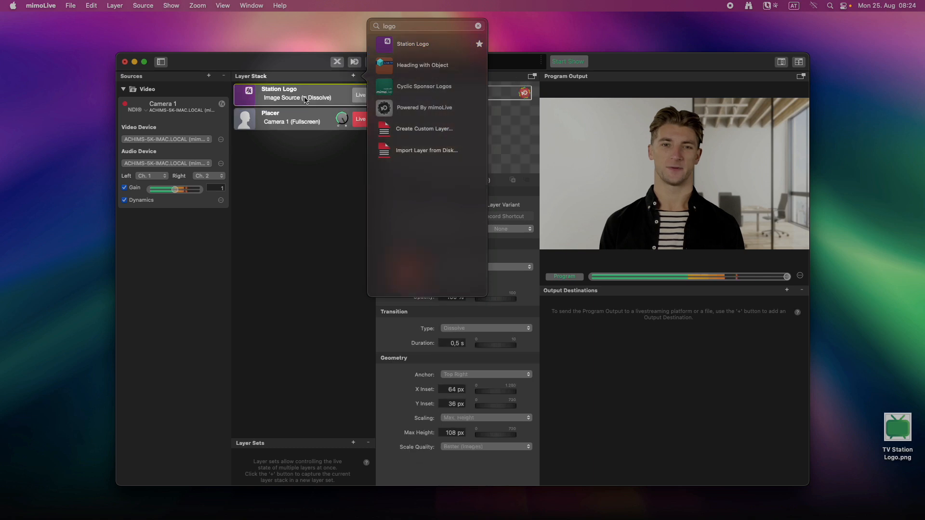
left_click(304, 99)
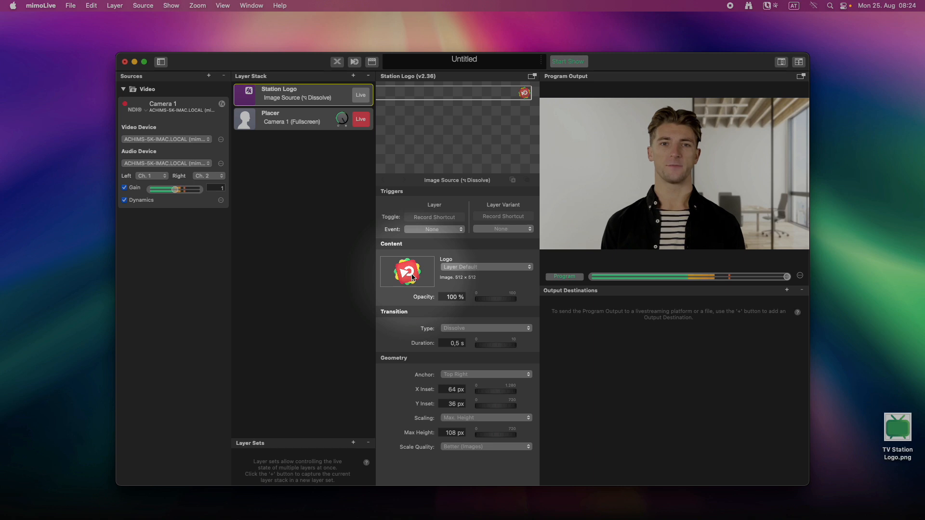
Use TV Station Logo.png from the desktop as the Station Logo layer's image, keeping TV Station Logo as its logo source
left_click(898, 436)
left_click_drag(897, 436, 412, 273)
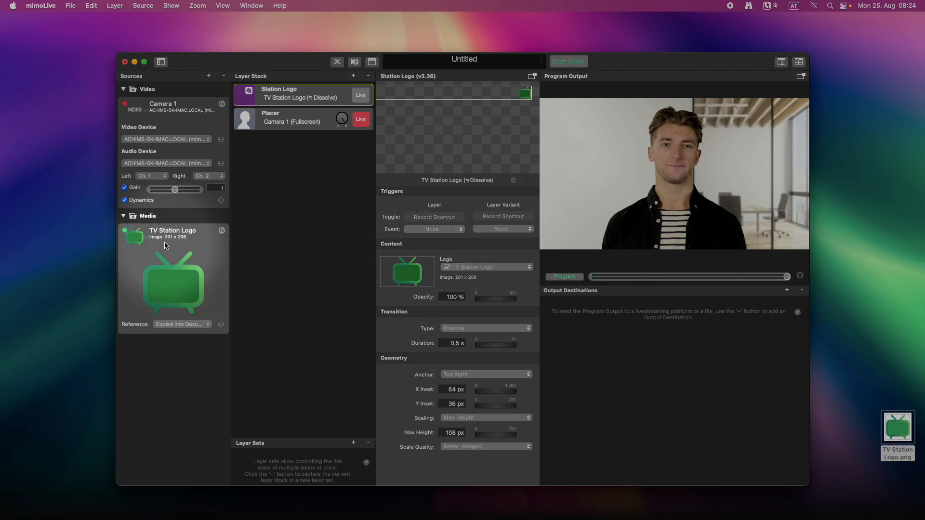
left_click(476, 268)
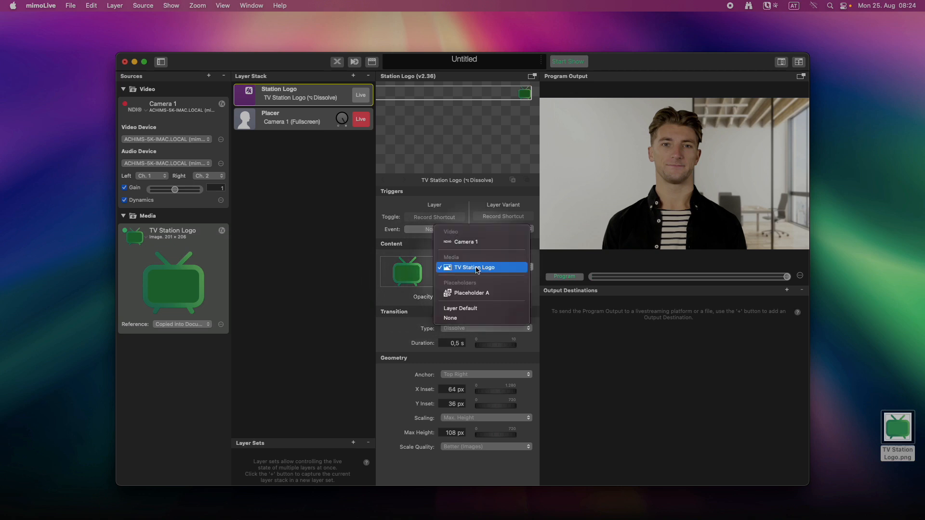
left_click(477, 268)
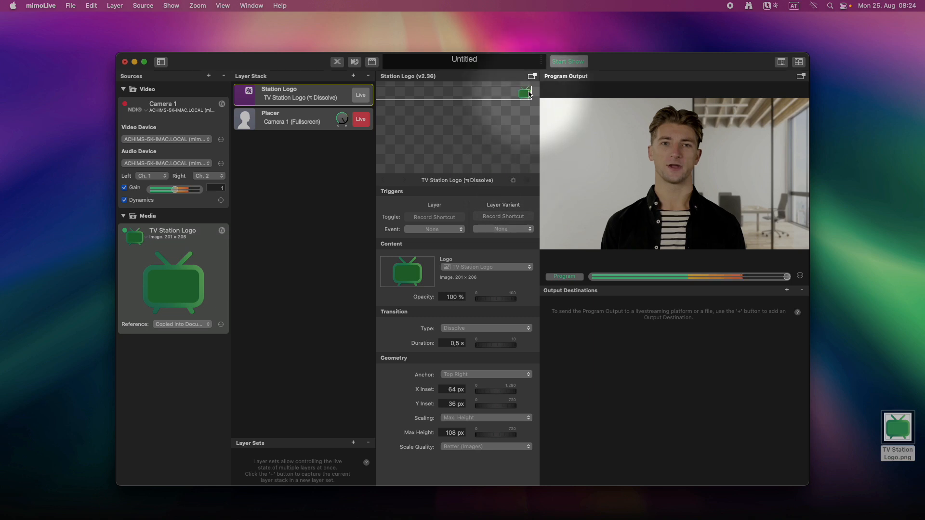
Move the logo inward from the corner in the layer preview and enlarge it to about 205 px high
left_click_drag(527, 96, 510, 108)
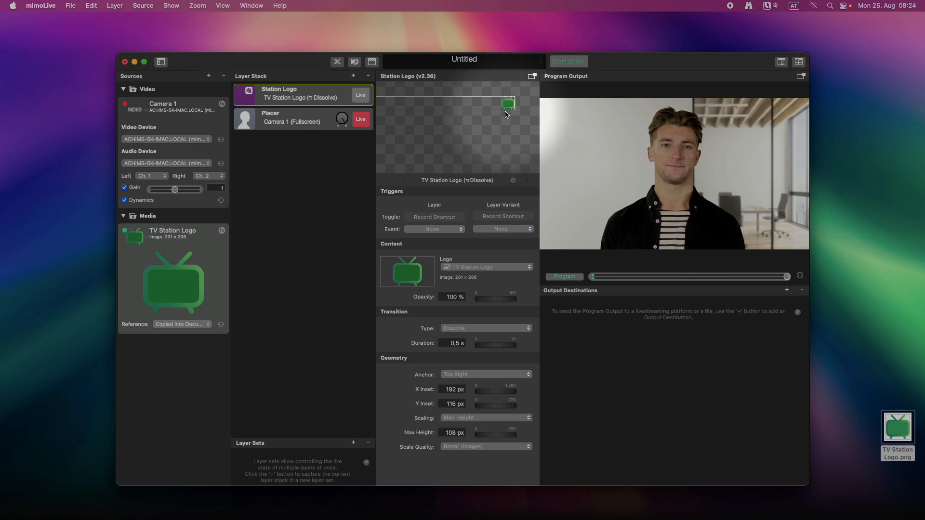
mouse_move(505, 110)
left_mouse_down()
mouse_move(505, 133)
mouse_move(500, 99)
mouse_move(516, 114)
left_mouse_up()
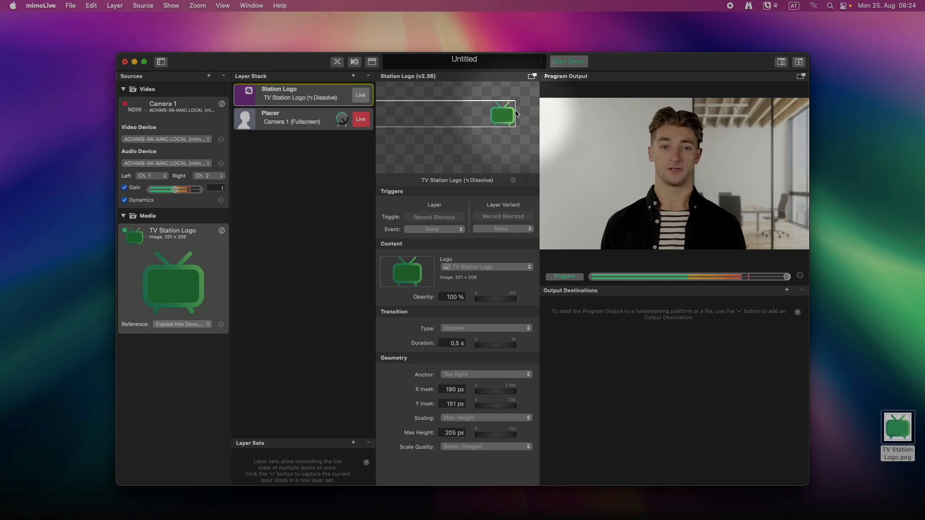
Set the Station Logo's X and Y insets to 100 px and max height to 150 px, and switch the layer live
double_click(449, 389)
type("100")
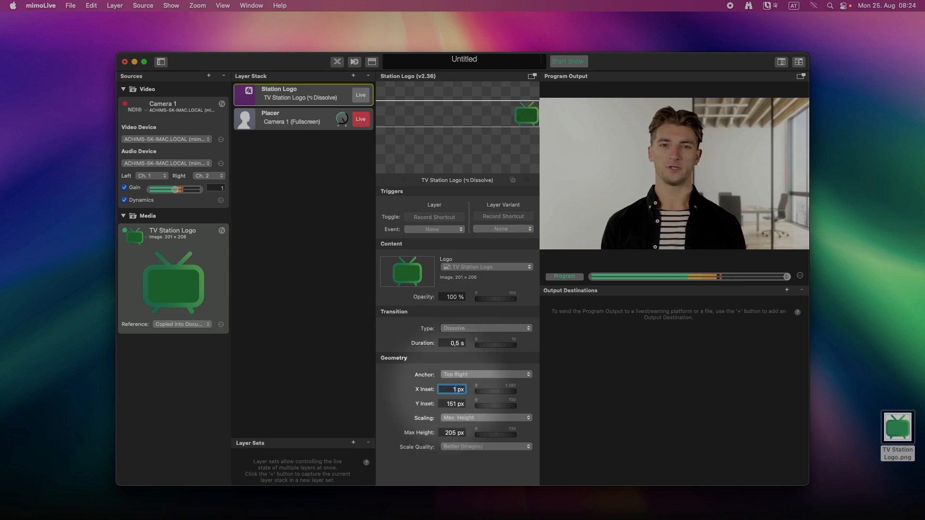
double_click(452, 404)
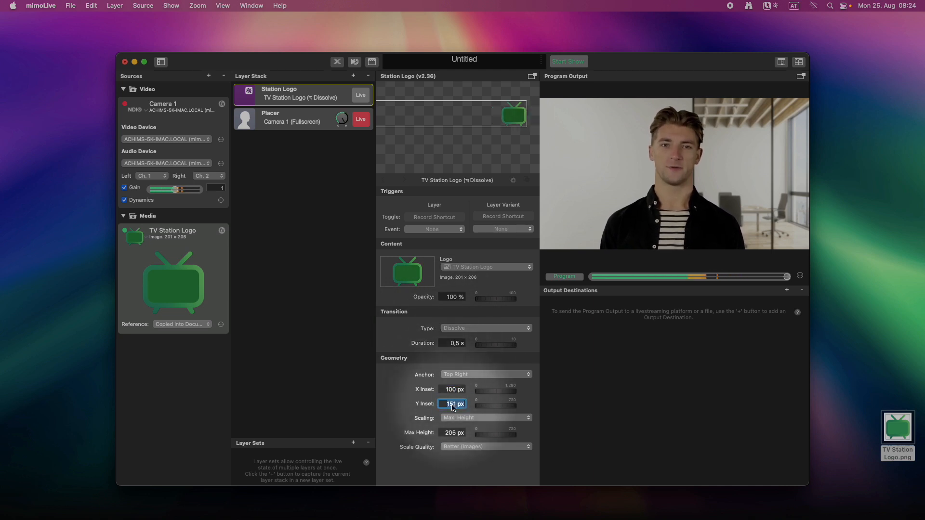
type("100")
key("Tab")
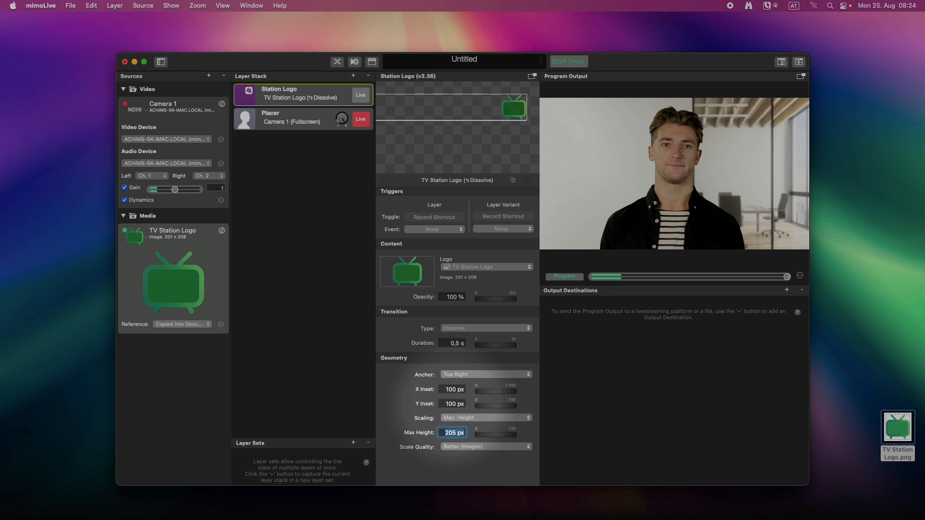
type("150")
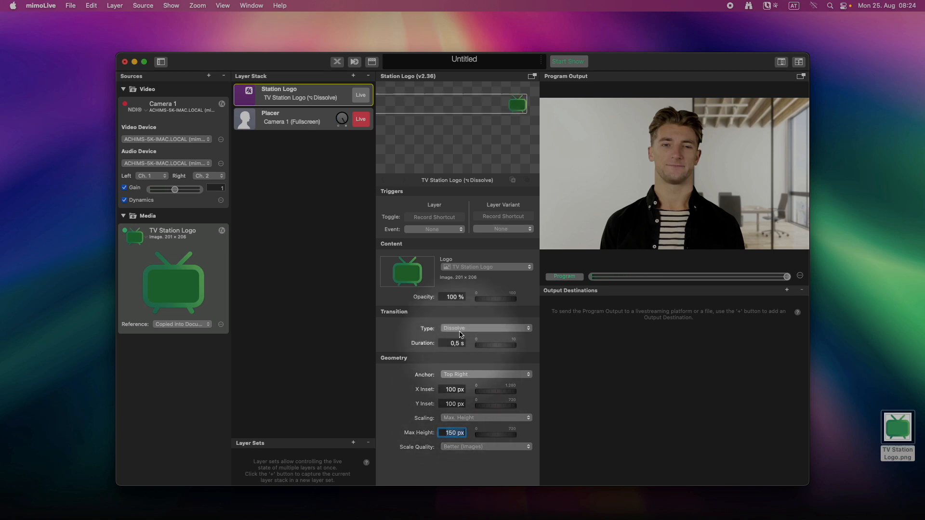
left_click(367, 99)
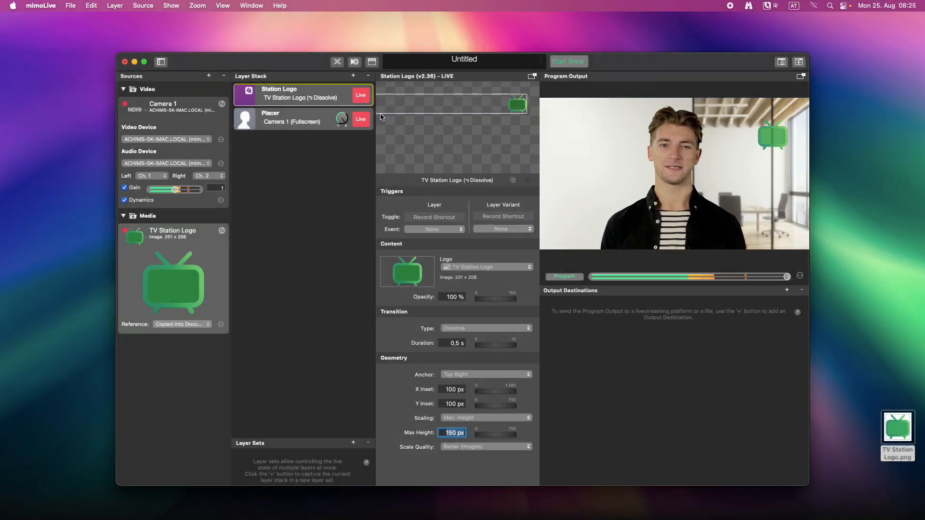
Clear the layer library search and add a Lower Third layer between the Station Logo and Placer layers
left_click(354, 77)
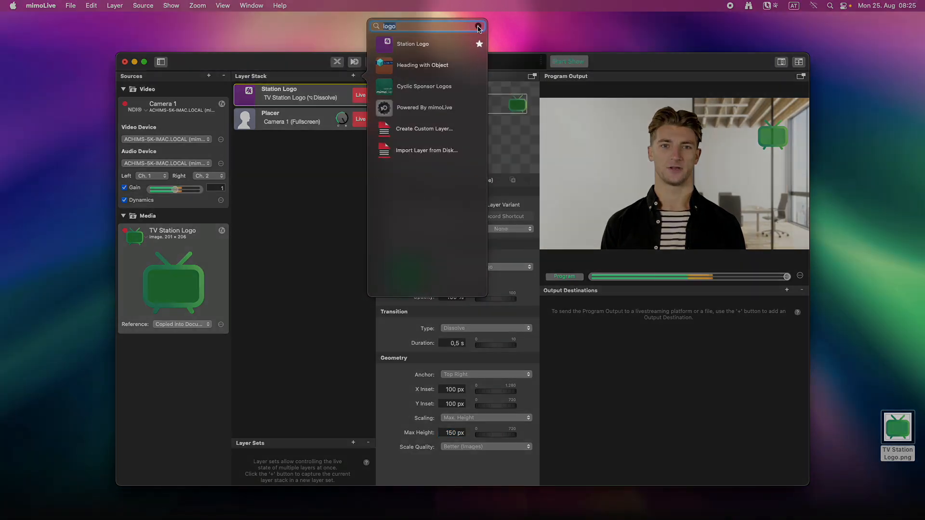
left_click(477, 26)
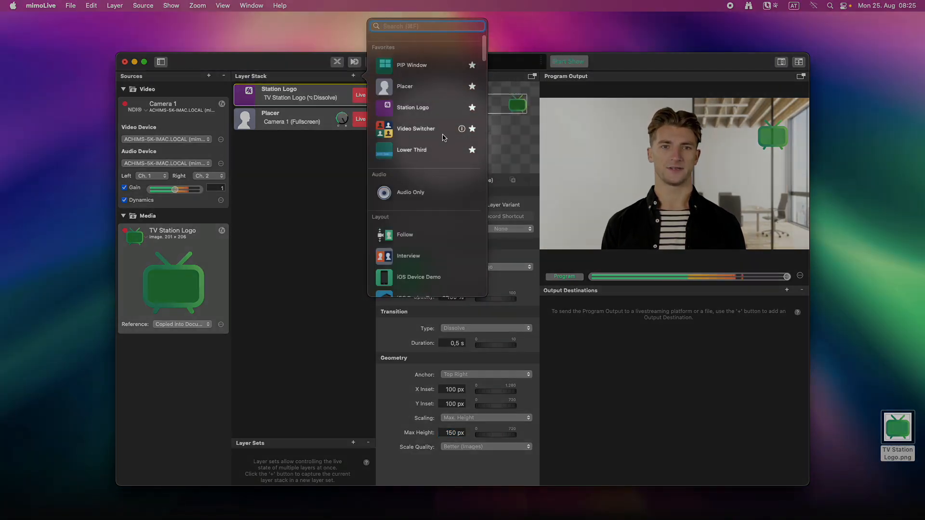
left_click_drag(438, 153, 306, 123)
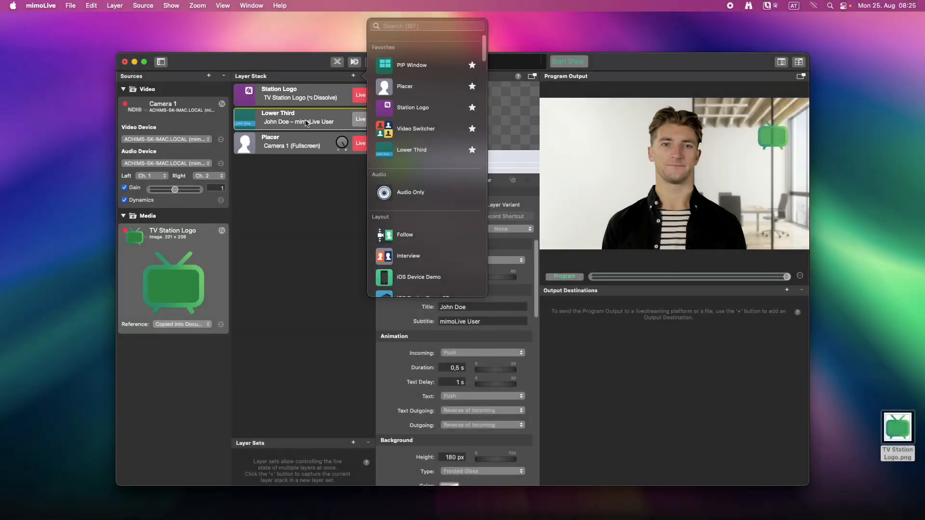
left_click(306, 124)
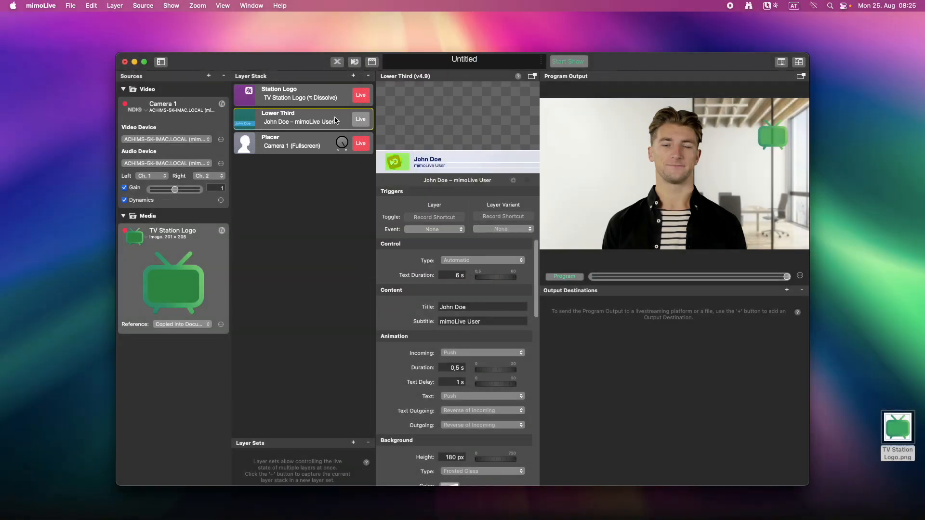
Try the Lower Third above the Station Logo in the layer stack, and return the Station Logo to the top
left_click_drag(337, 113, 335, 96)
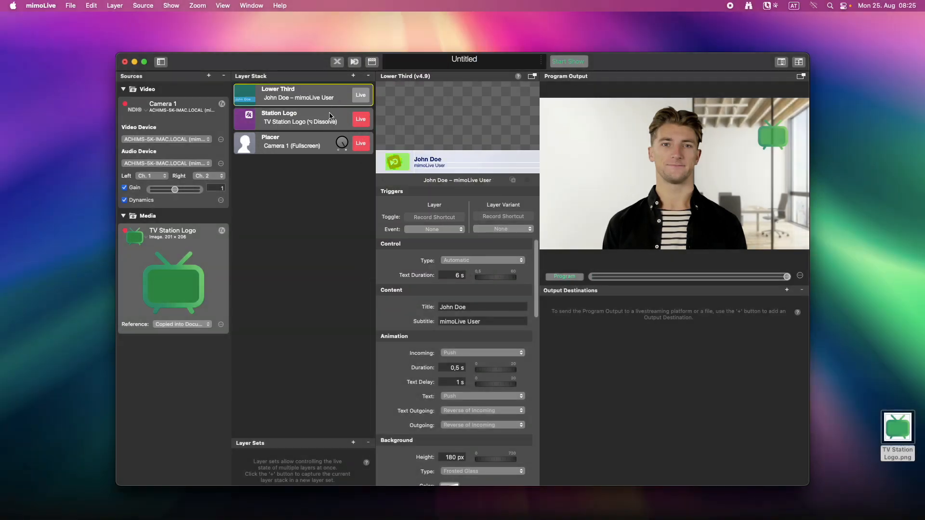
left_click(346, 121)
left_click_drag(328, 114, 322, 93)
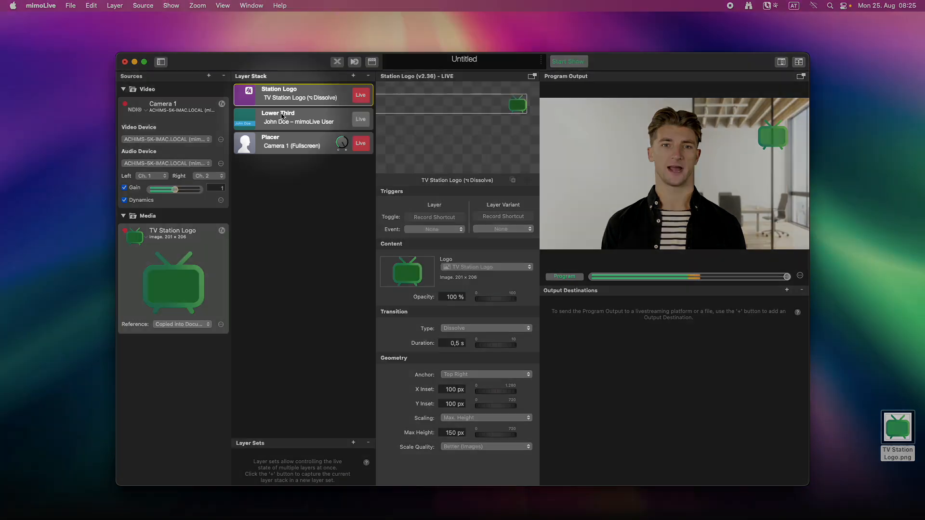
Enter the presenter's first name as the Lower Third's title, keep mimoLive User as subtitle, and switch the layer live
left_click(280, 115)
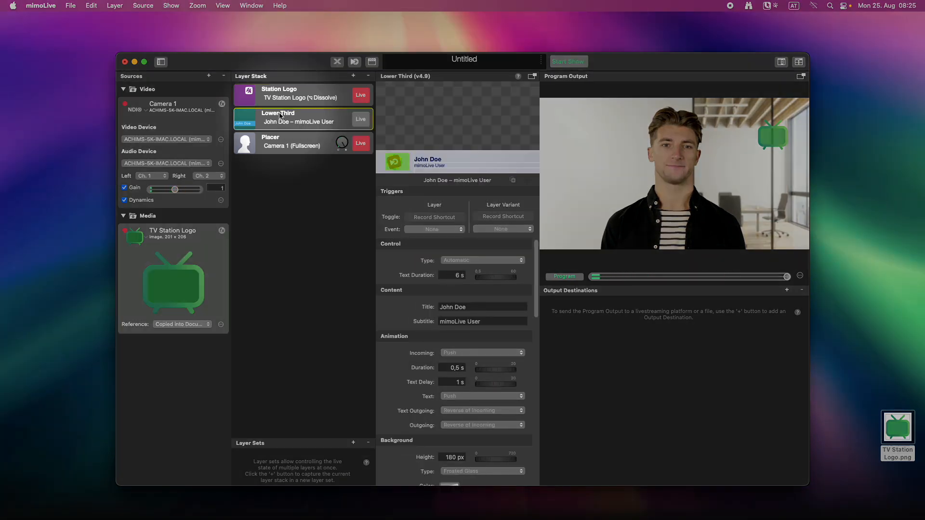
left_click(456, 308)
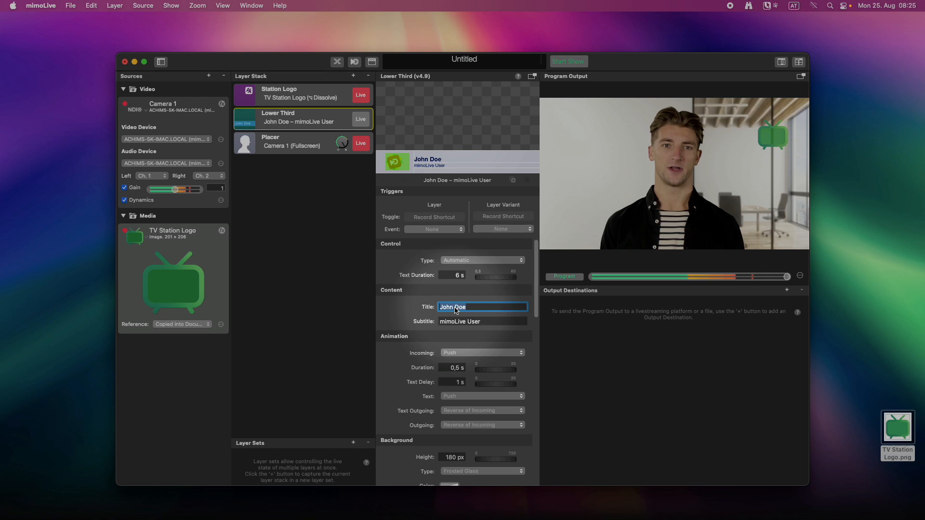
type("Achim")
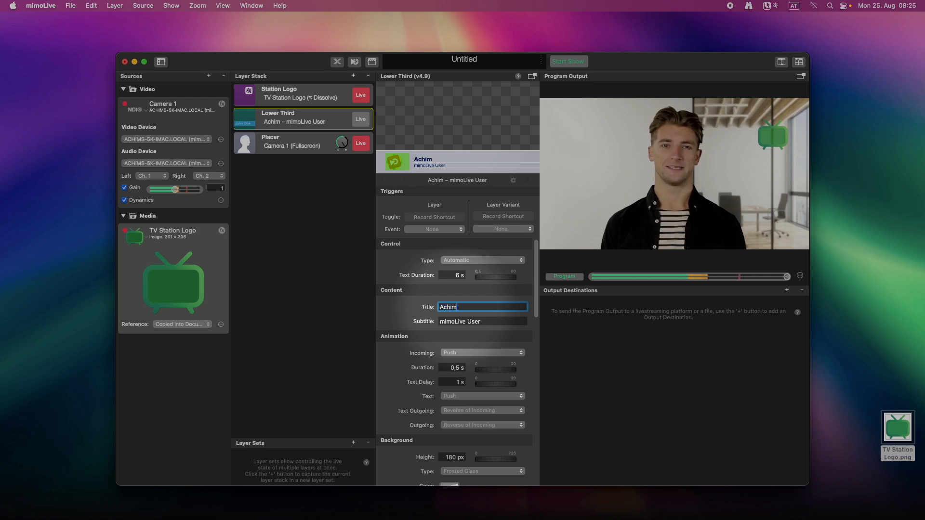
key("Tab")
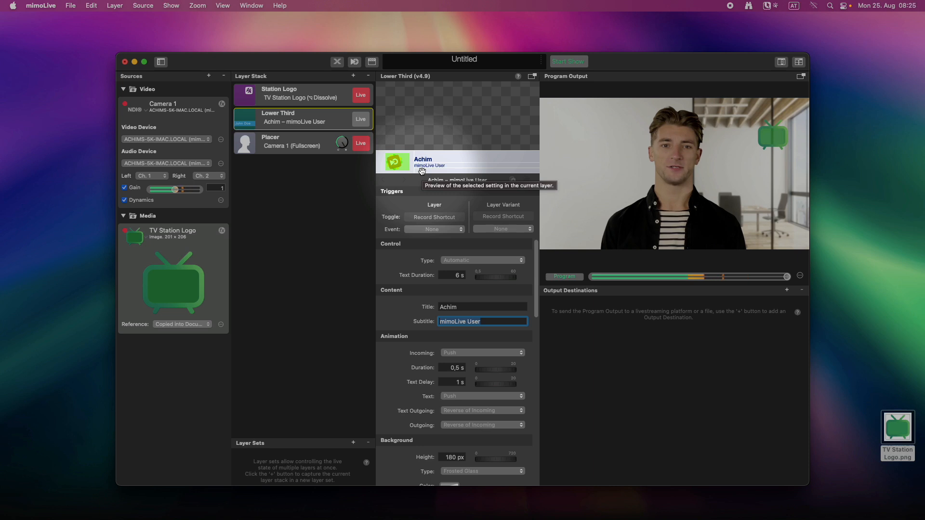
left_click(360, 120)
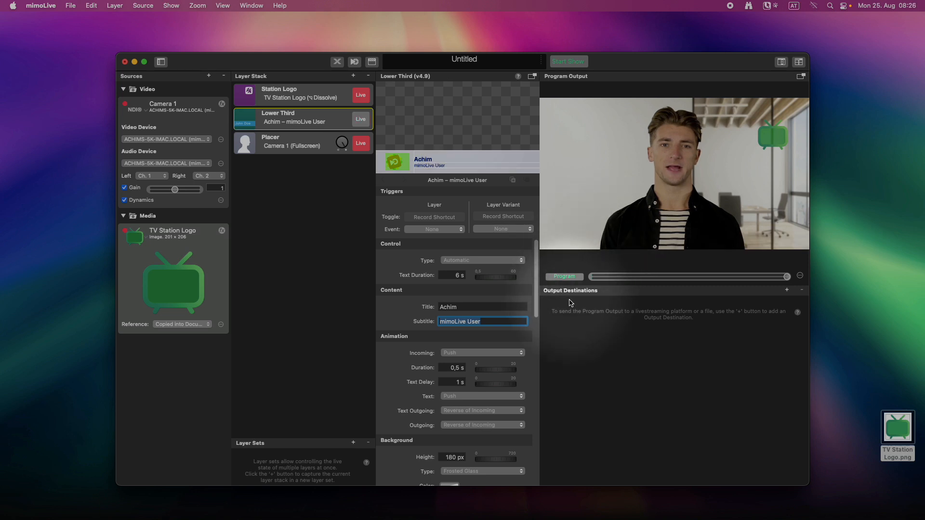
Add a File Recording output destination and review its expanded file settings without changing them
left_click(786, 290)
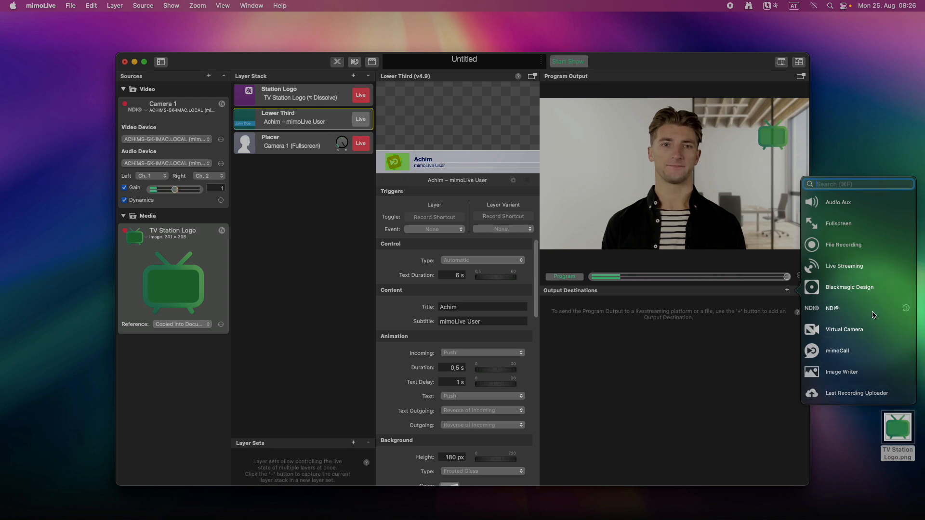
left_click(843, 245)
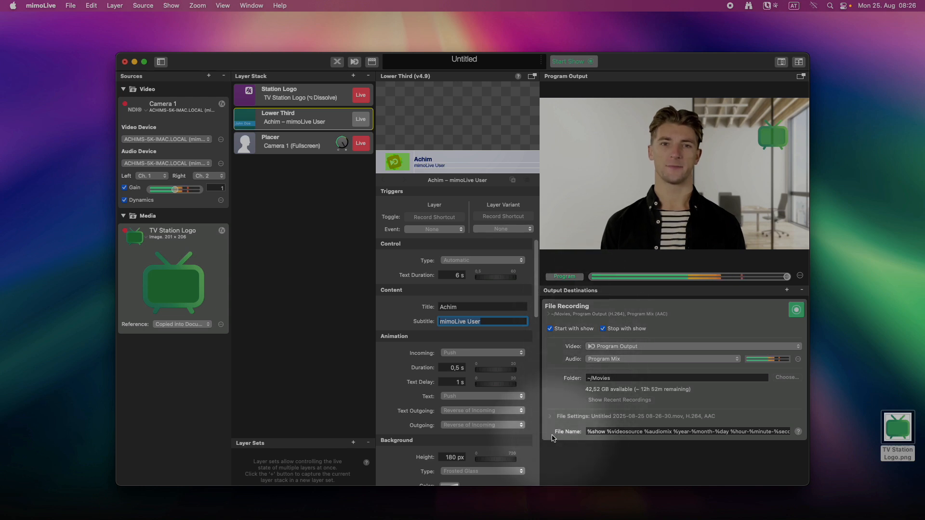
left_click(550, 417)
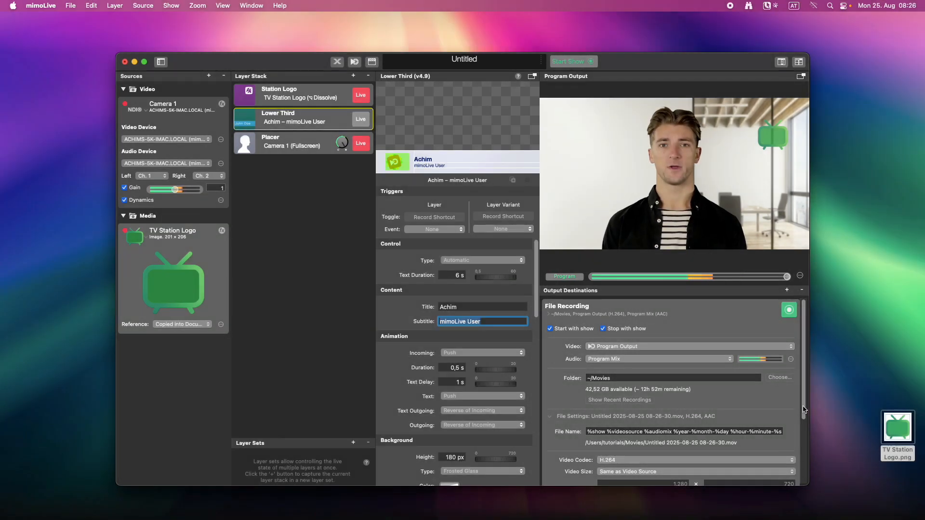
left_click_drag(803, 410, 791, 474)
scroll(641, 425, "up", 5)
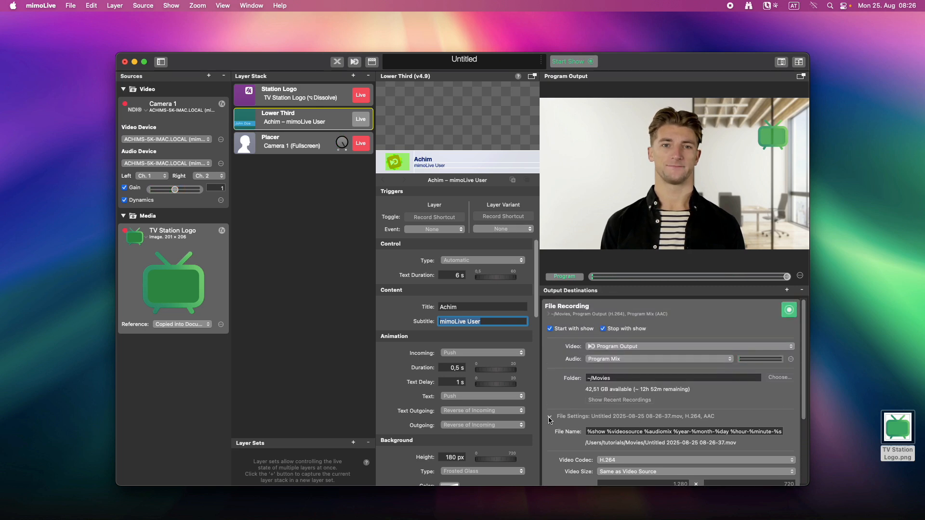
left_click(550, 417)
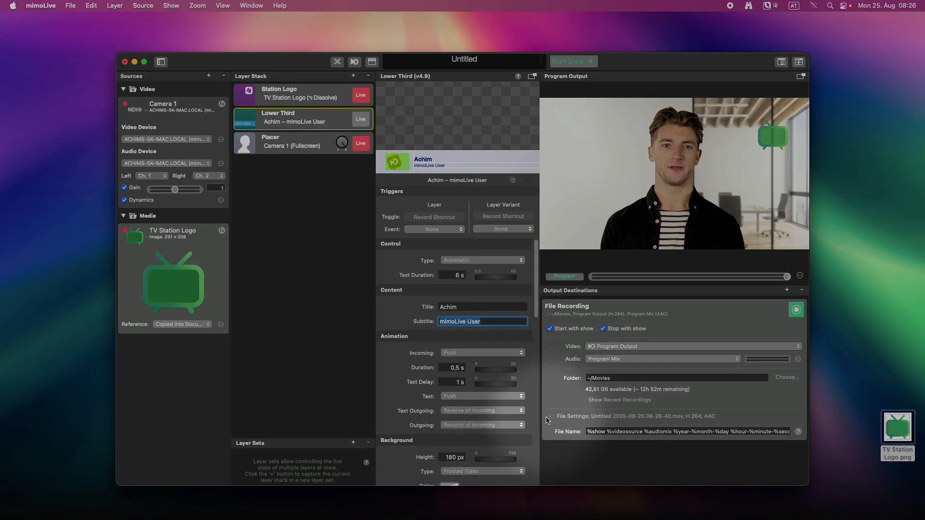
Record the program output to file, switching the Lower Third live during the recording, and stop the recording
left_click(797, 311)
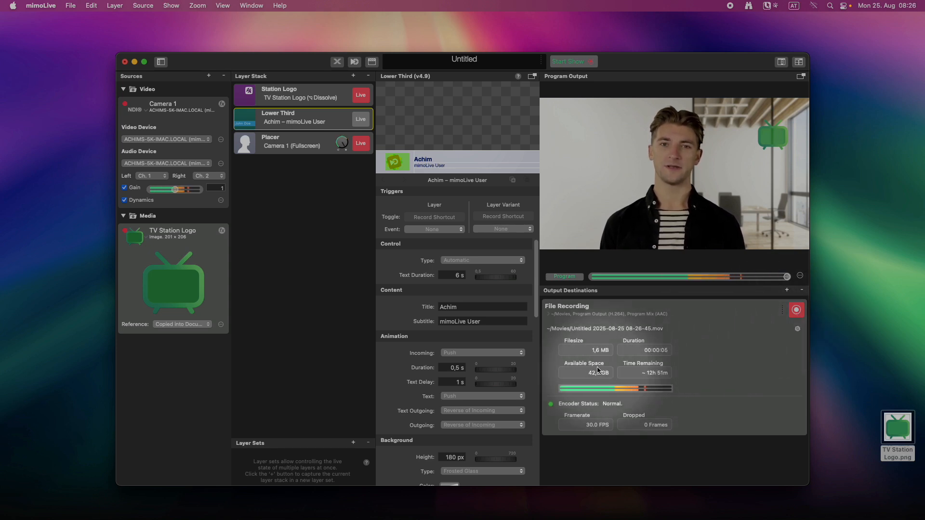
left_click(363, 124)
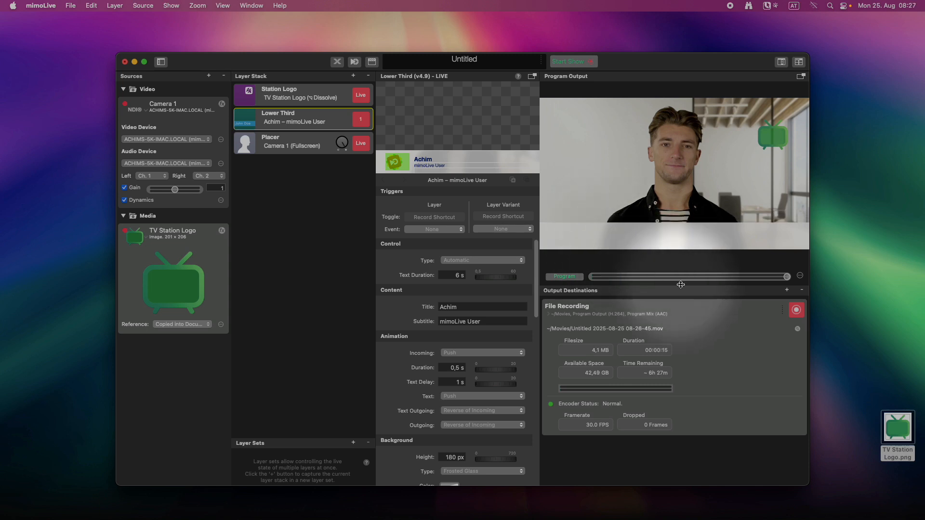
left_click(795, 311)
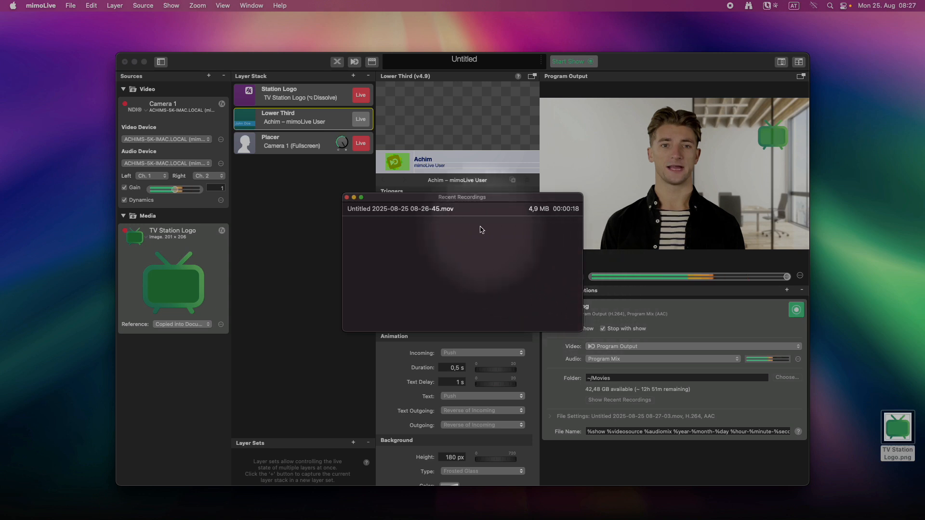
Reveal the new recording in the Finder's Movies folder and open it in QuickTime Player
mouse_move(463, 213)
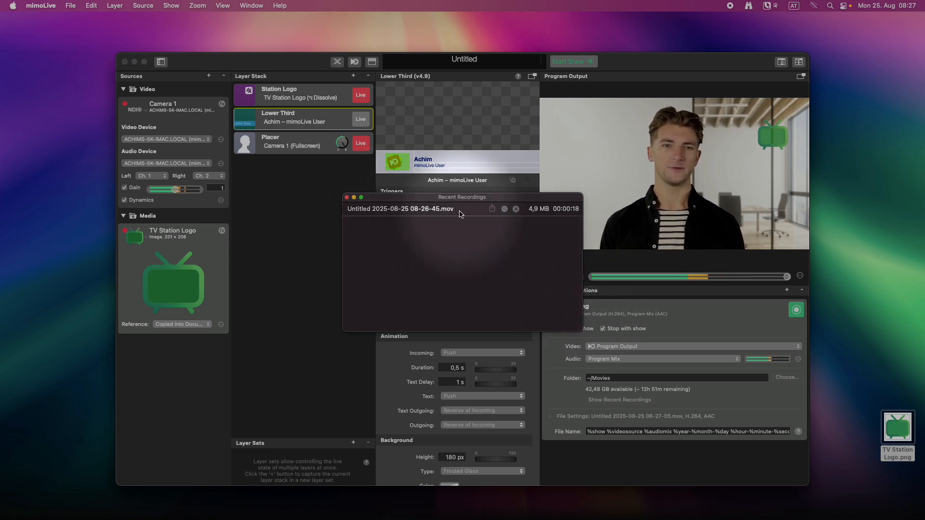
mouse_move(506, 212)
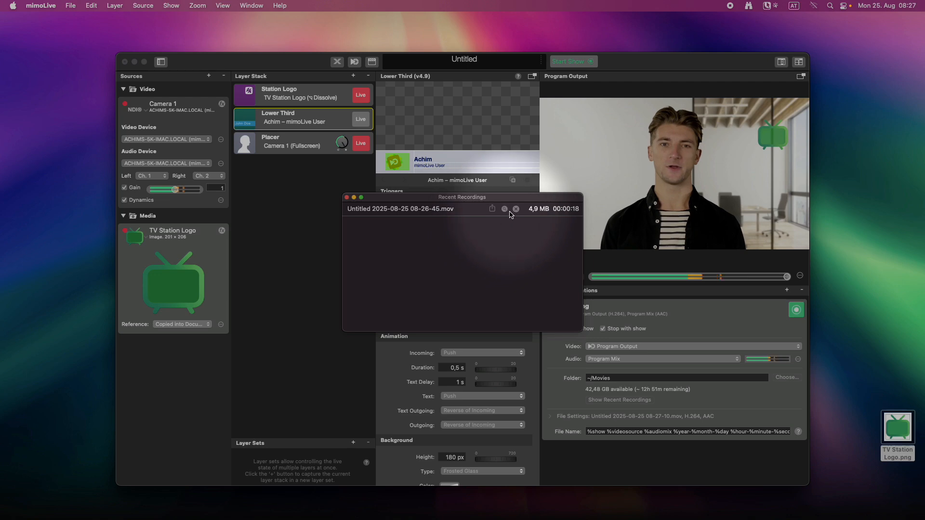
left_click(504, 209)
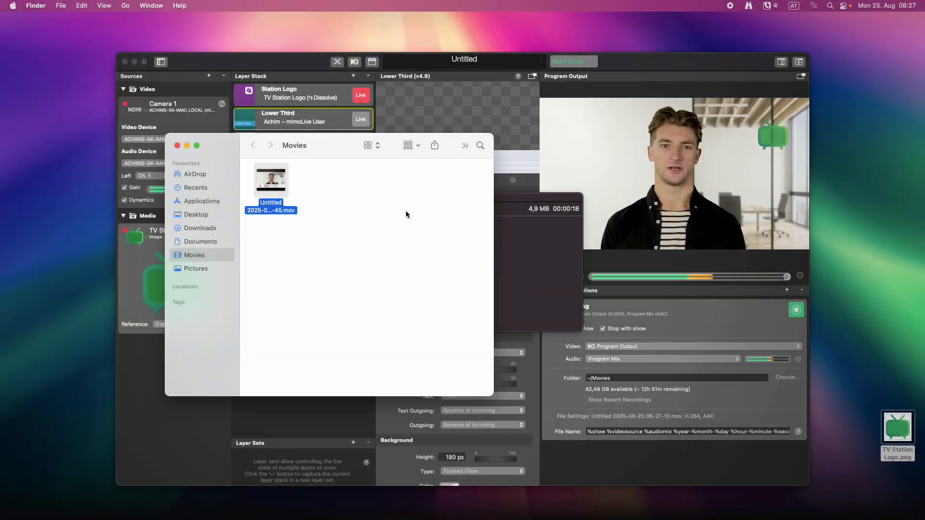
mouse_move(279, 178)
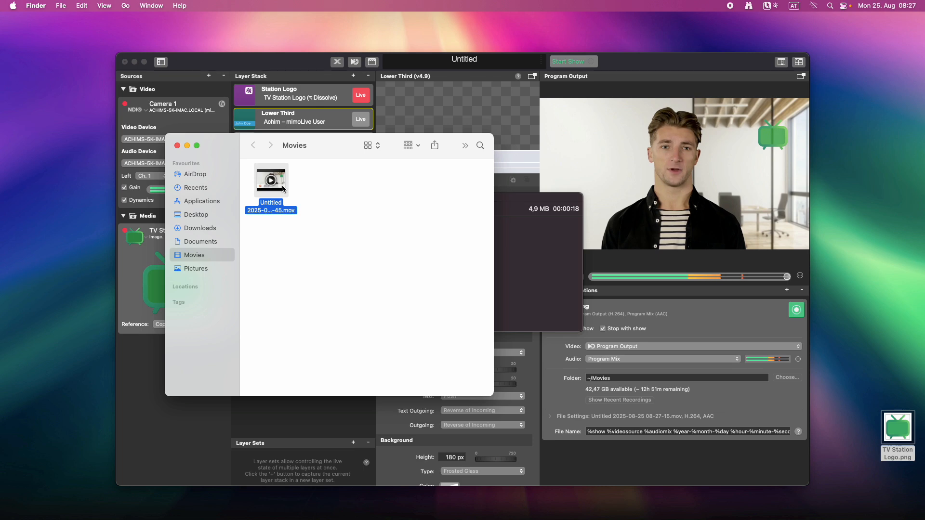
double_click(282, 187)
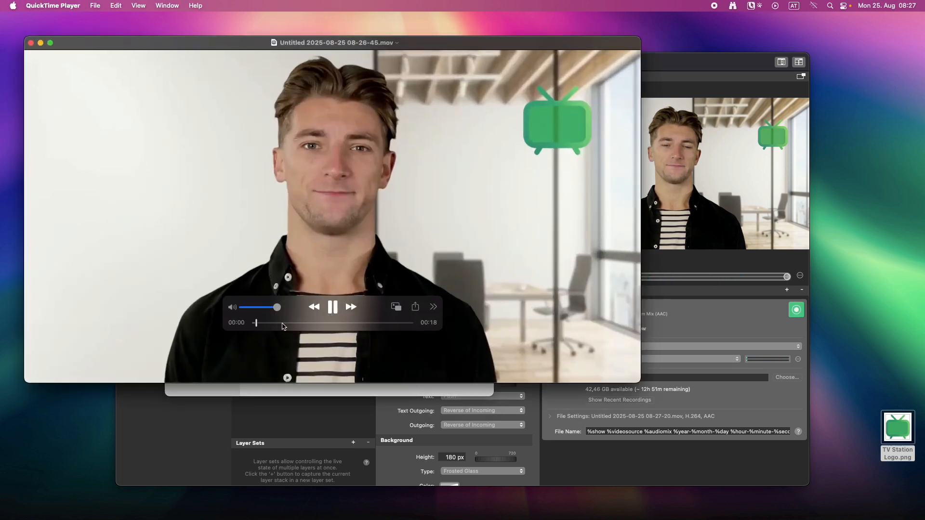
Scrub the recording to about 8 seconds to check the lower third, and close the player, Movies and Recent Recordings windows
left_click_drag(260, 323, 322, 326)
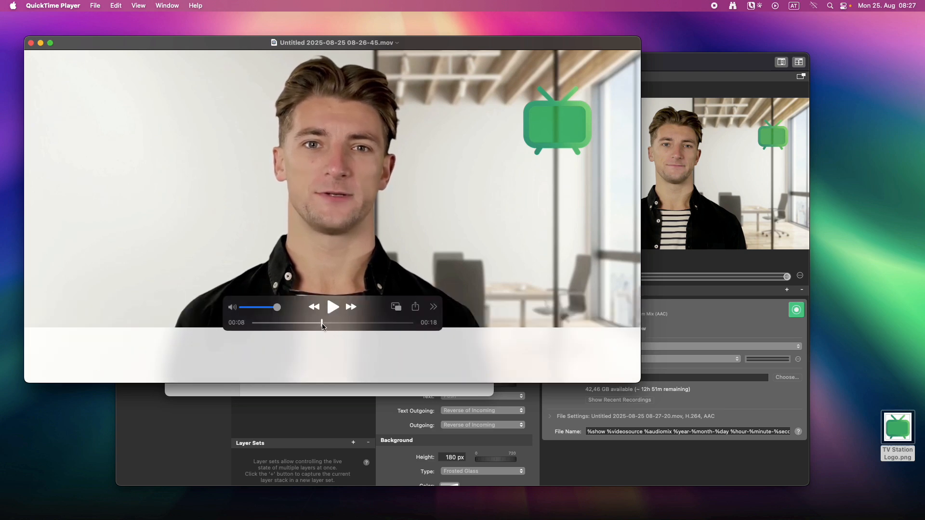
key("space")
left_click(31, 43)
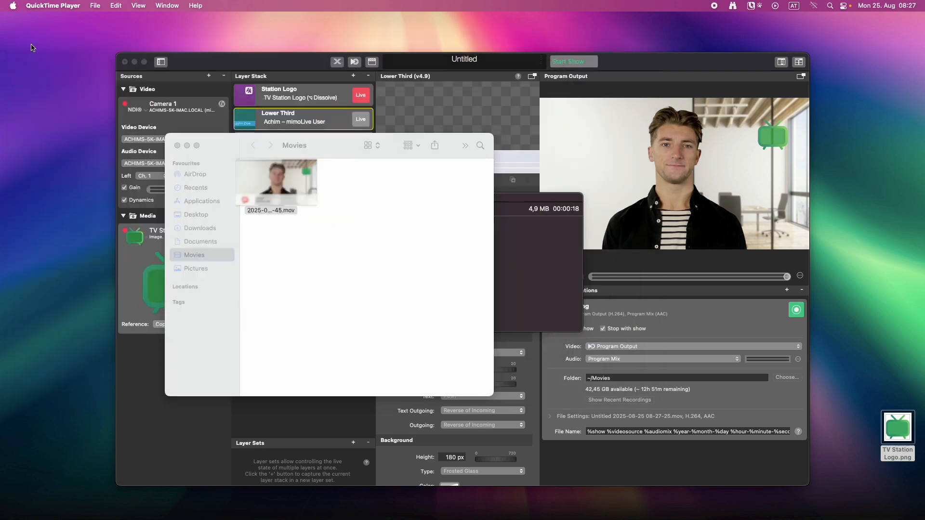
left_click(178, 145)
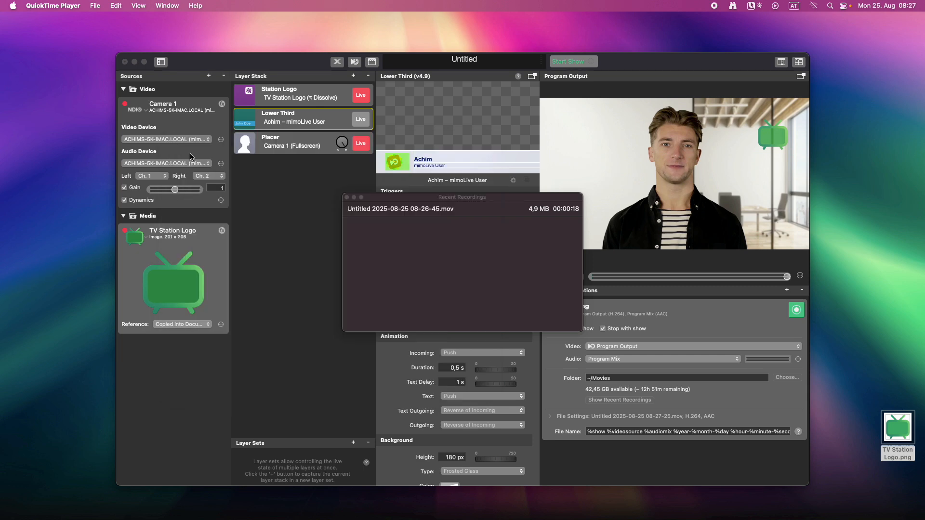
left_click(346, 198)
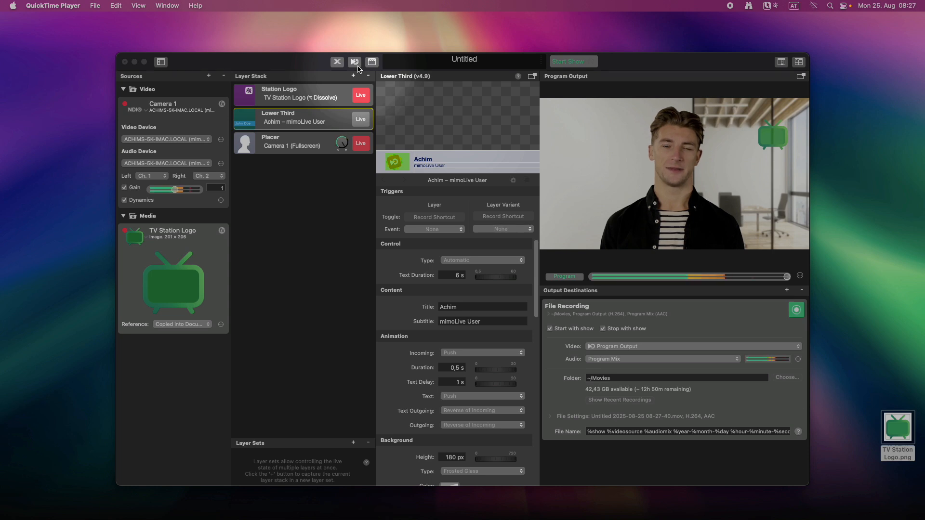
Open the mimoLive Remote Controls in Safari and create a control surface titled My Control, 4 wide and 7 high
left_click(356, 65)
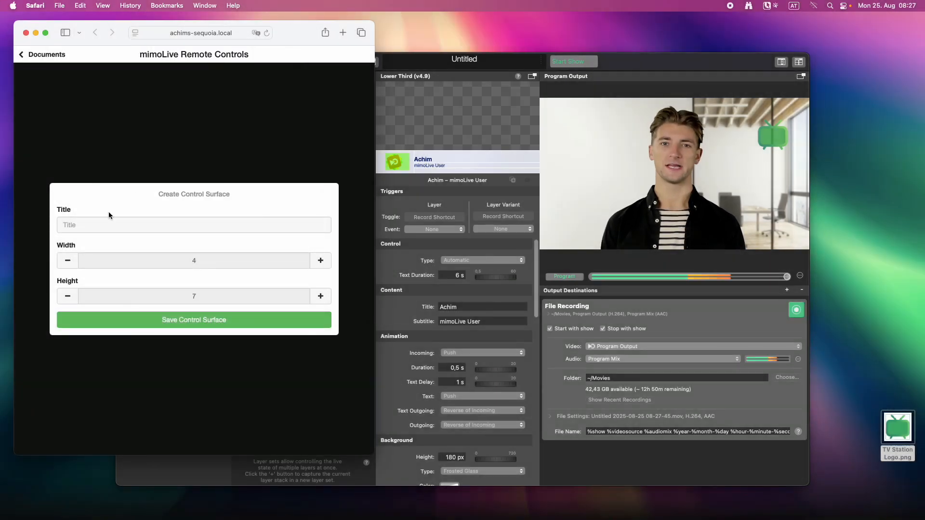
left_click(88, 227)
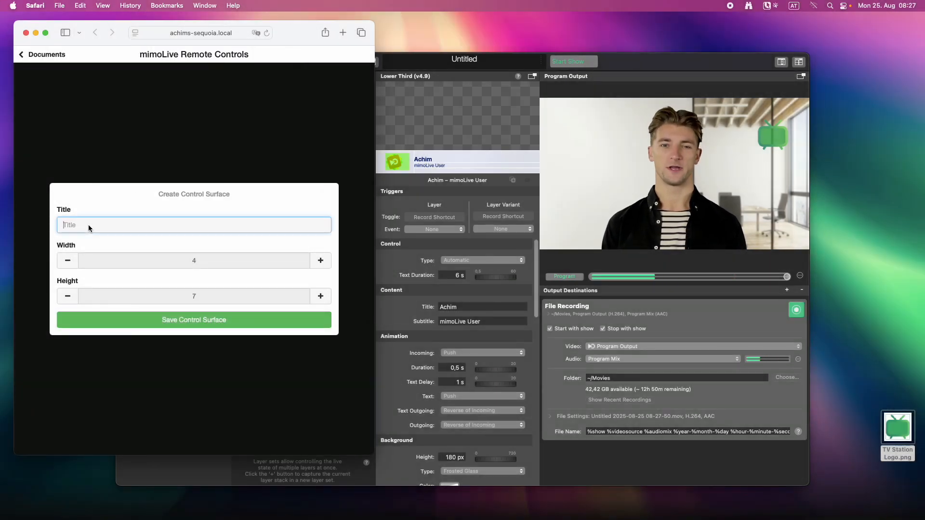
type("My Con")
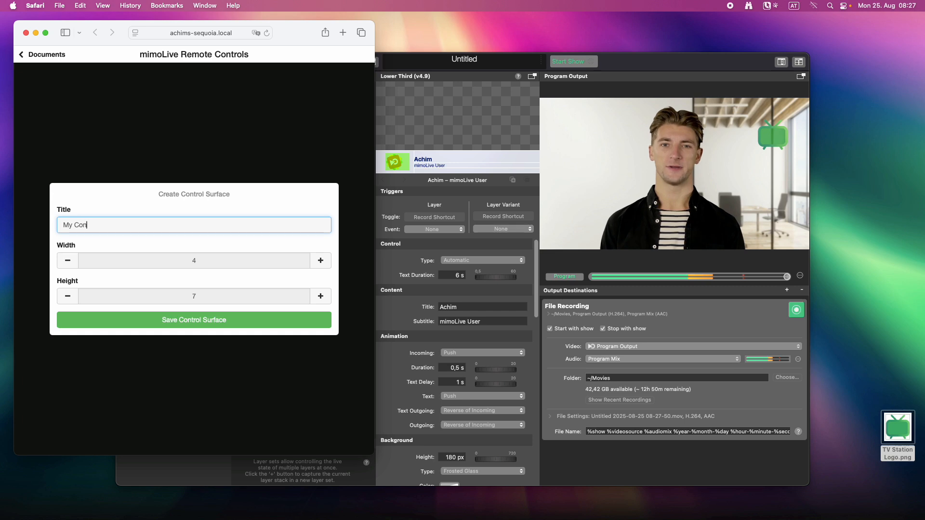
type("trol")
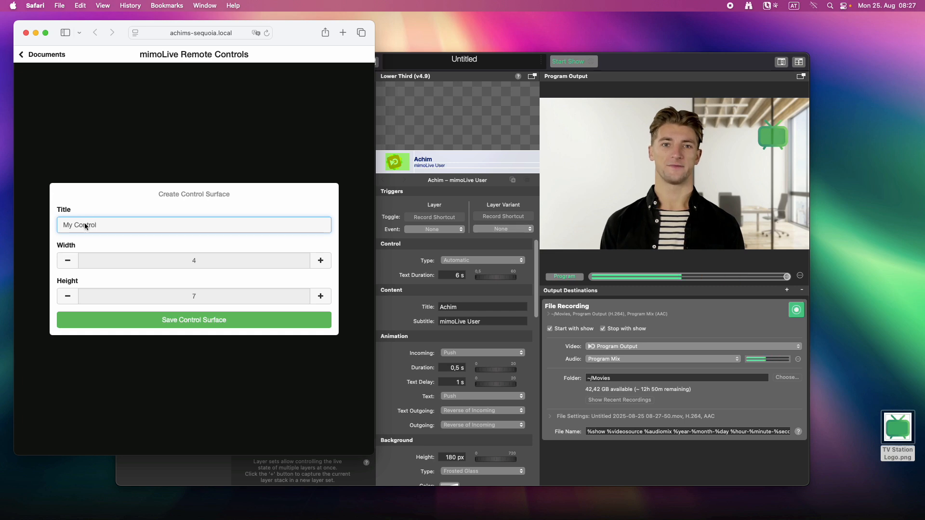
left_click(163, 322)
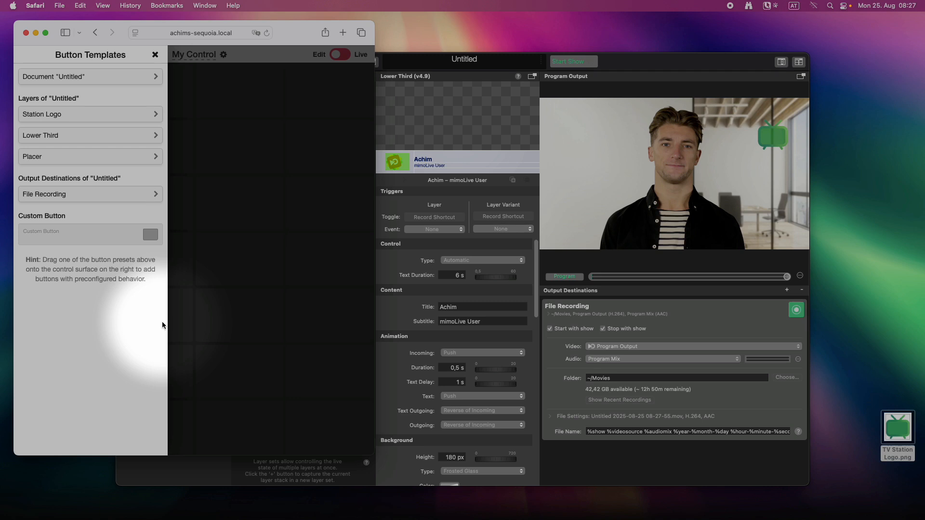
Place a Start File Recording button in the third column, third row of the My Control surface
left_click(68, 197)
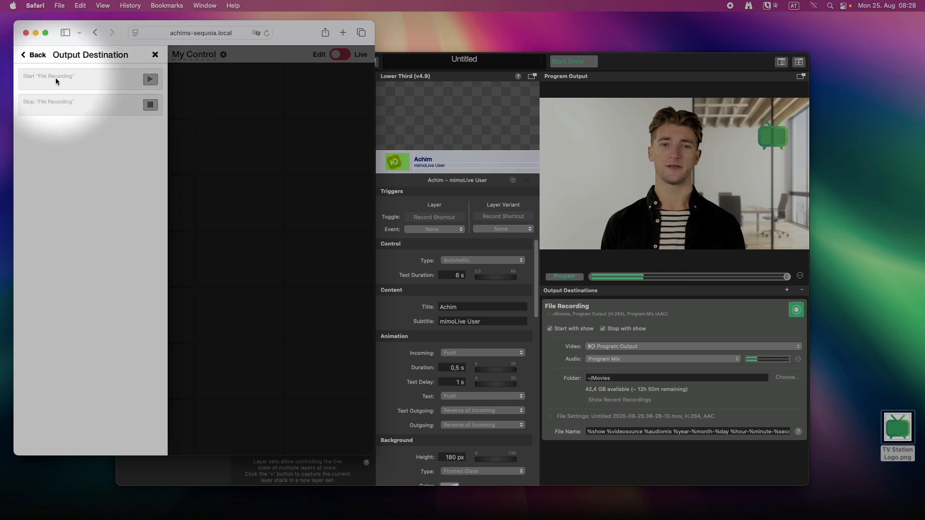
left_click(150, 80)
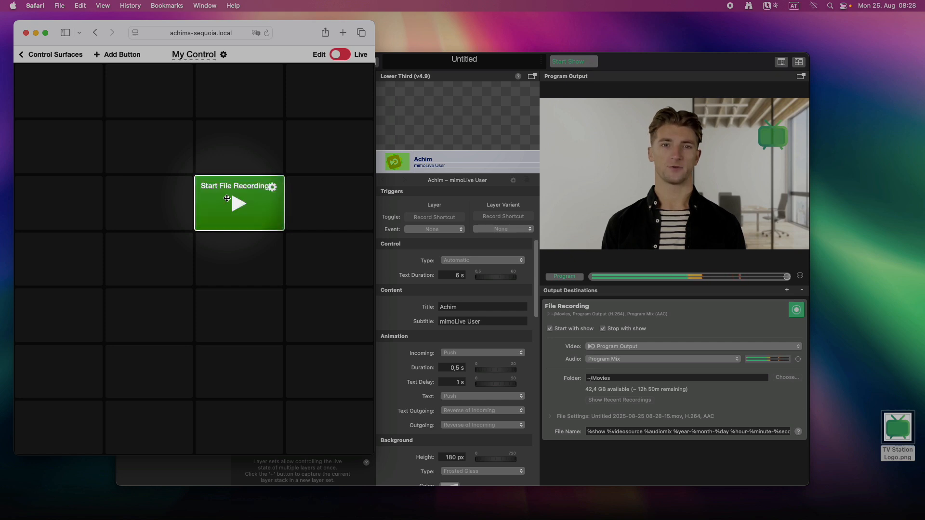
Place a Stop File Recording button in the fourth column, third row, beside the Start File Recording button
left_click(112, 55)
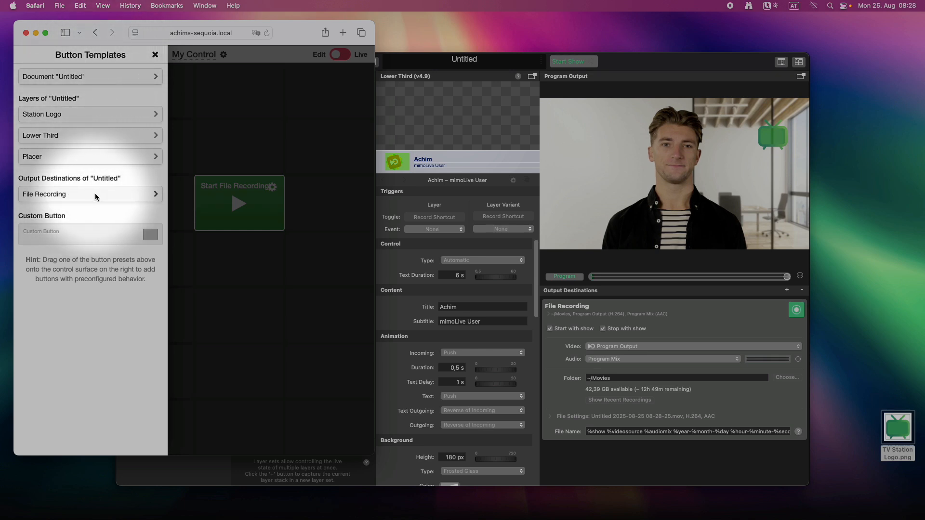
left_click(121, 194)
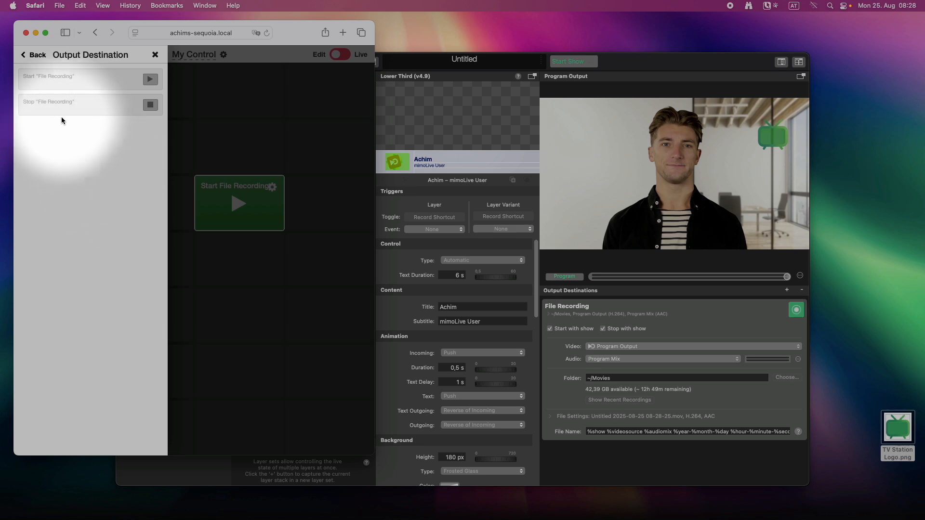
left_click_drag(56, 108, 309, 200)
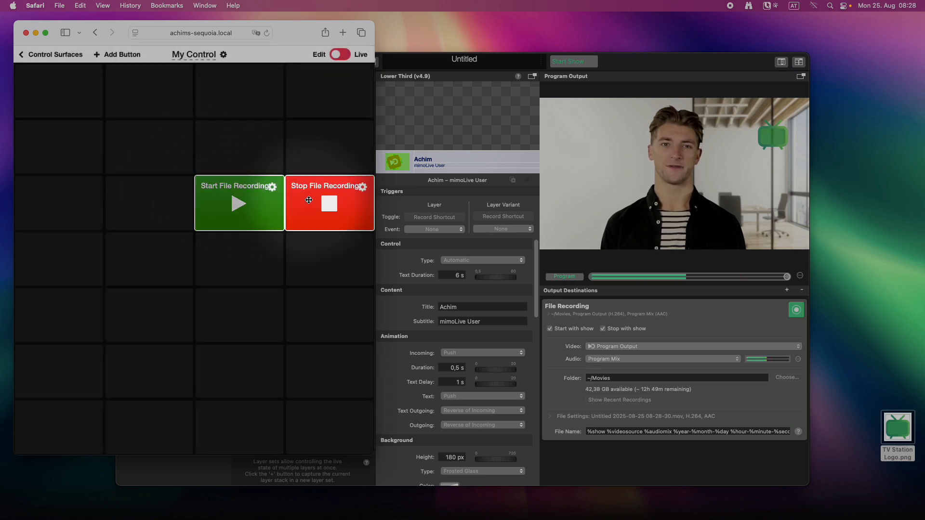
Place a live toggle button for the Lower Third layer in the third column, second row, above Start File Recording
left_click(109, 55)
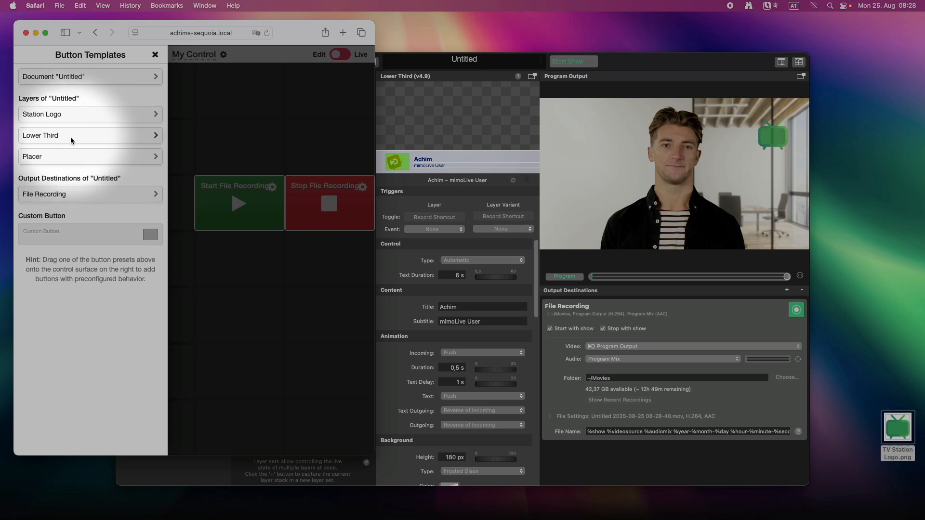
left_click(109, 140)
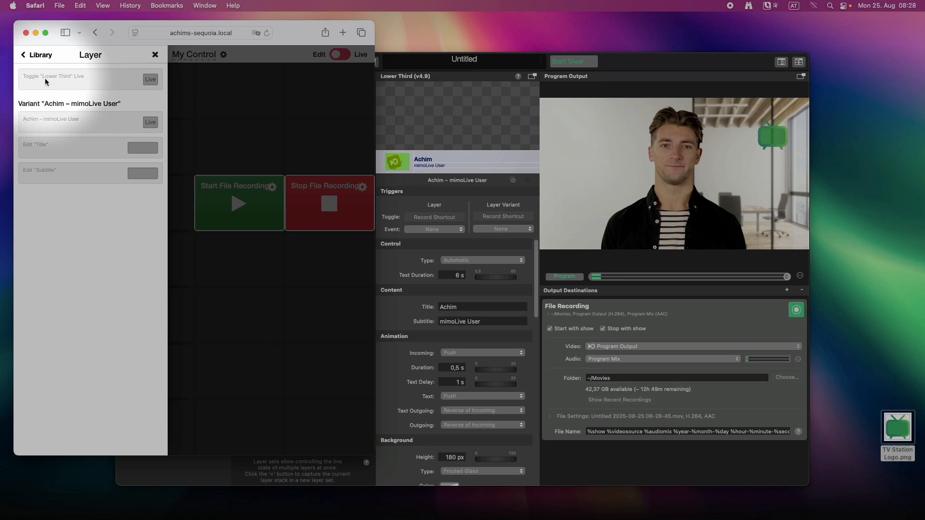
left_click_drag(143, 79, 234, 140)
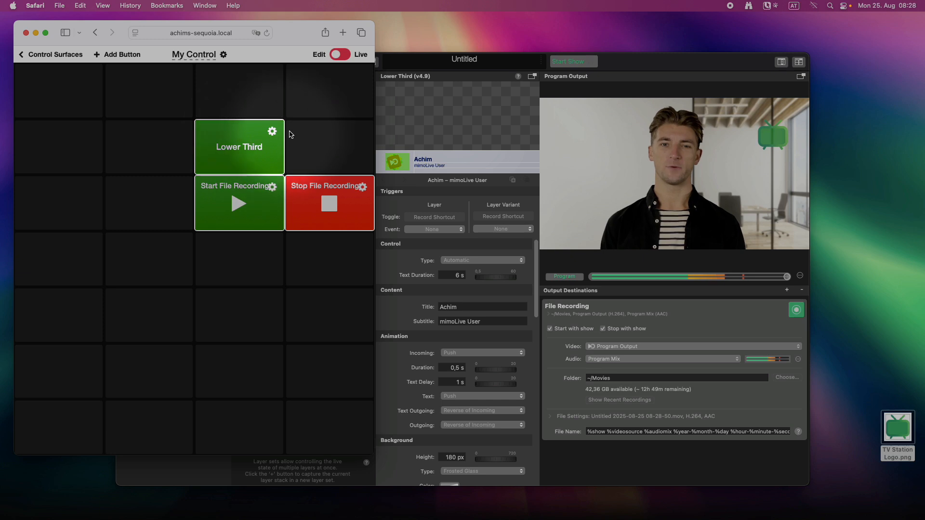
Switch My Control to Live mode and use its buttons to make a test recording that includes the lower third
left_click(342, 54)
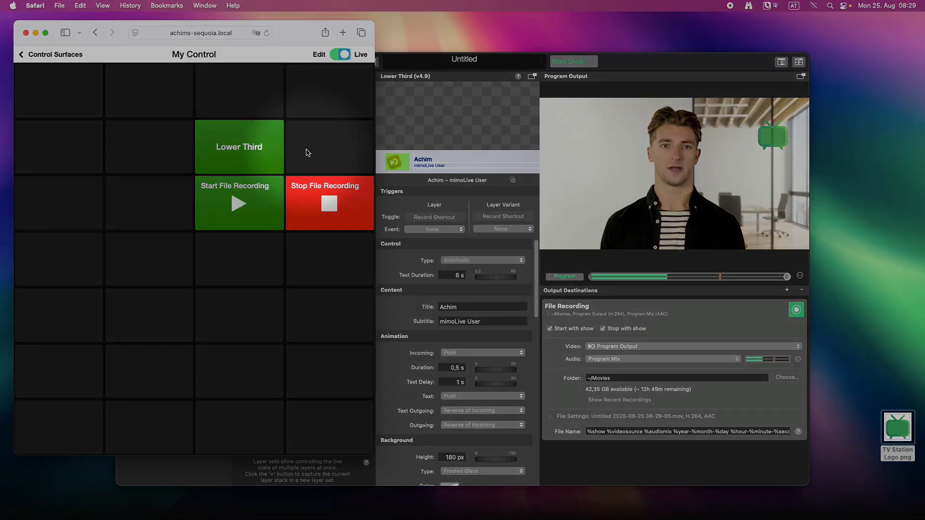
left_click(262, 207)
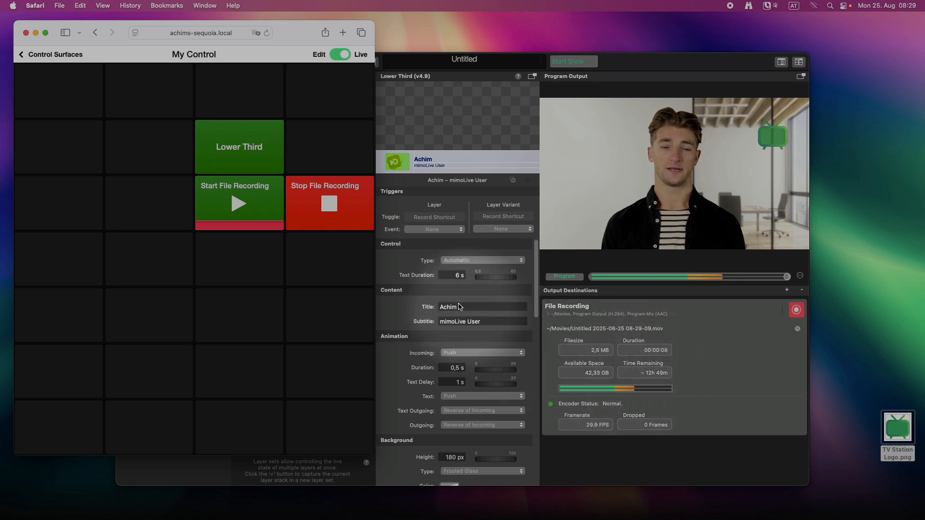
left_click(277, 165)
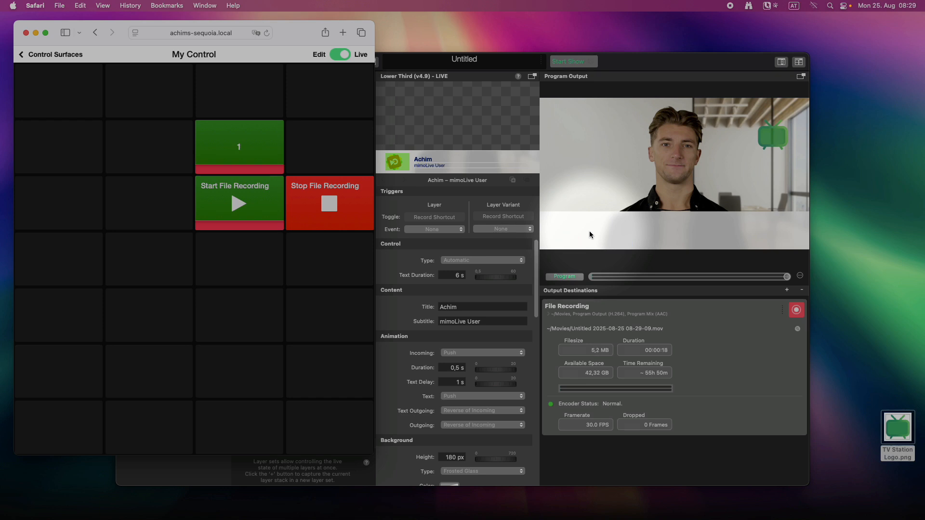
left_click(322, 208)
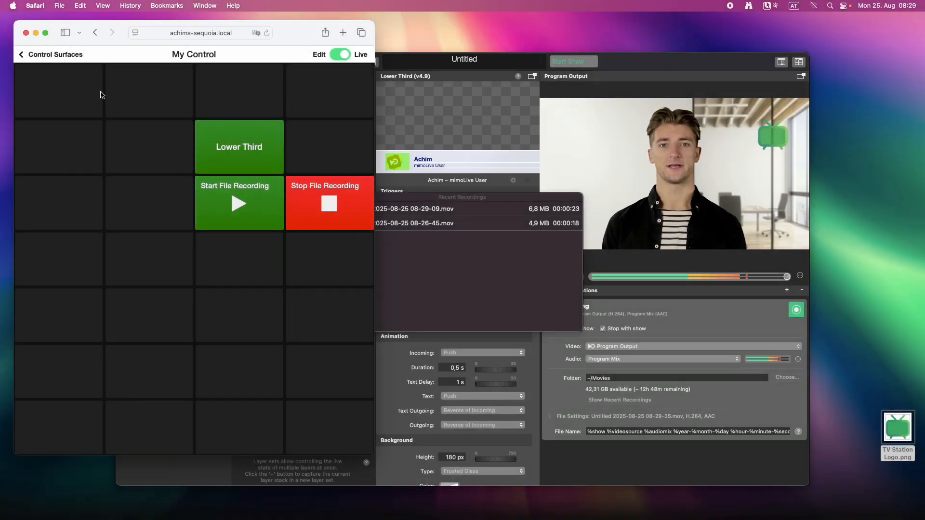
Close the Safari control surface window and mimoLive's Recent Recordings window
left_click(26, 32)
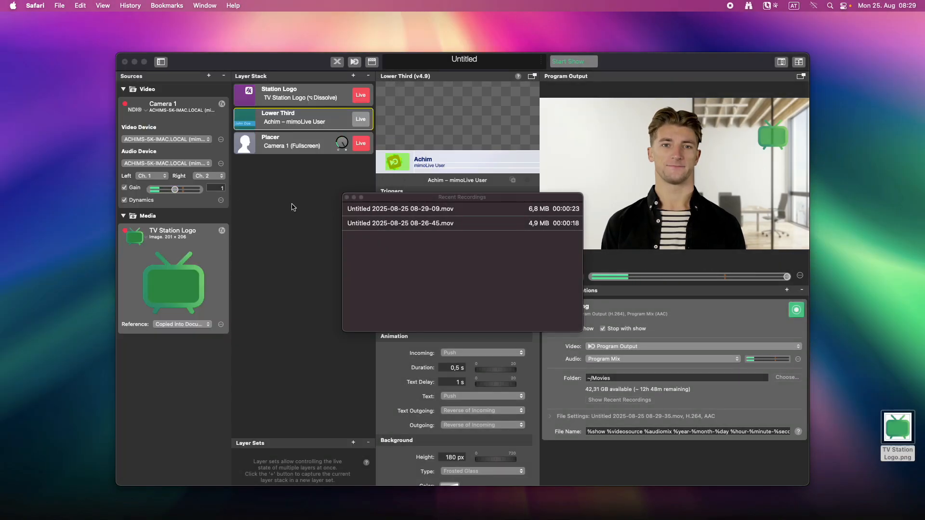
left_click(347, 200)
left_click(347, 198)
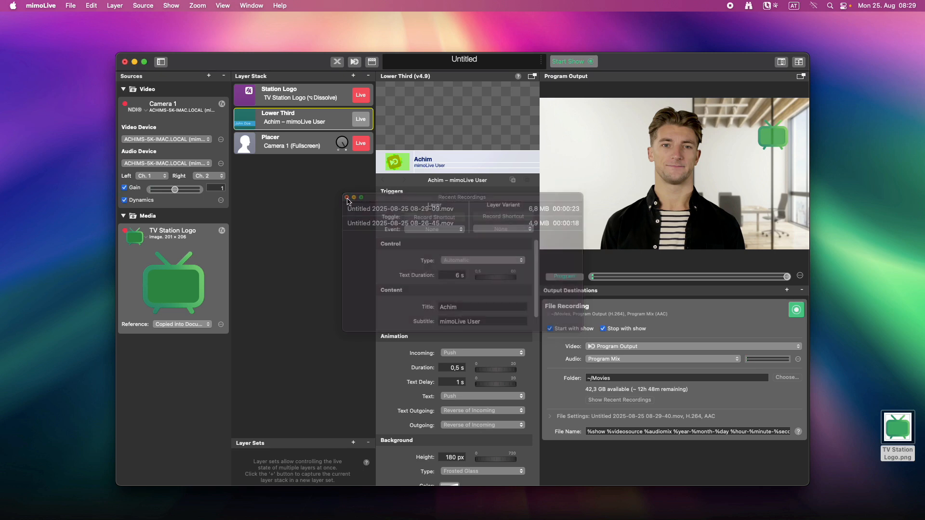